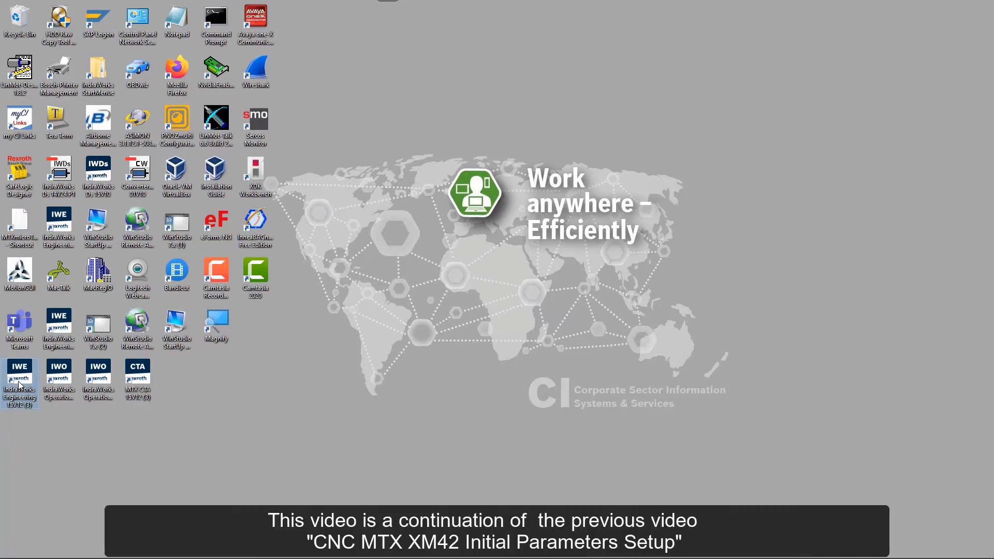
Start IndraWorks Engineering 15V12 and switch the IndraMotionMTX control of the ProjectParameters project online
{"action": "double_click", "coordinate": [19, 382]}
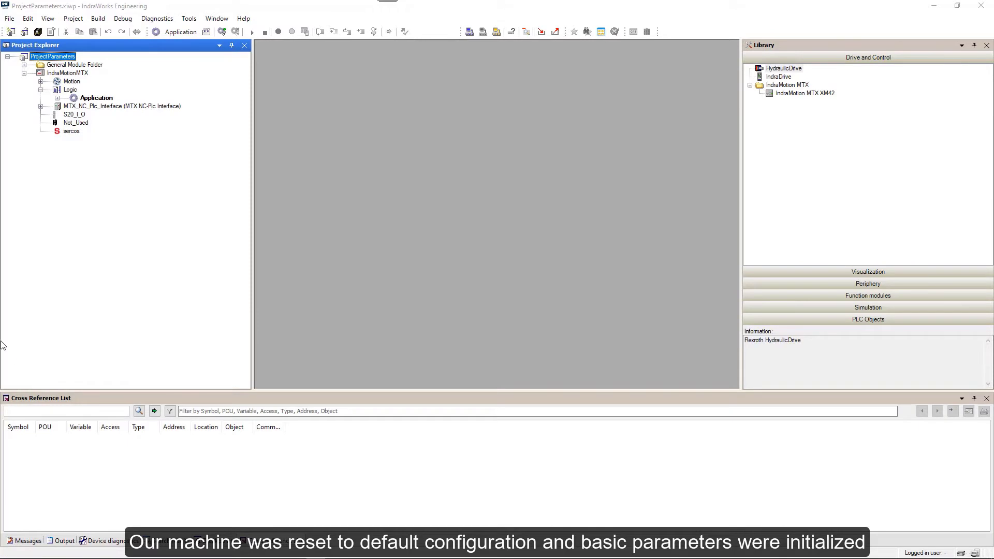
{"action": "right_click", "coordinate": [65, 75]}
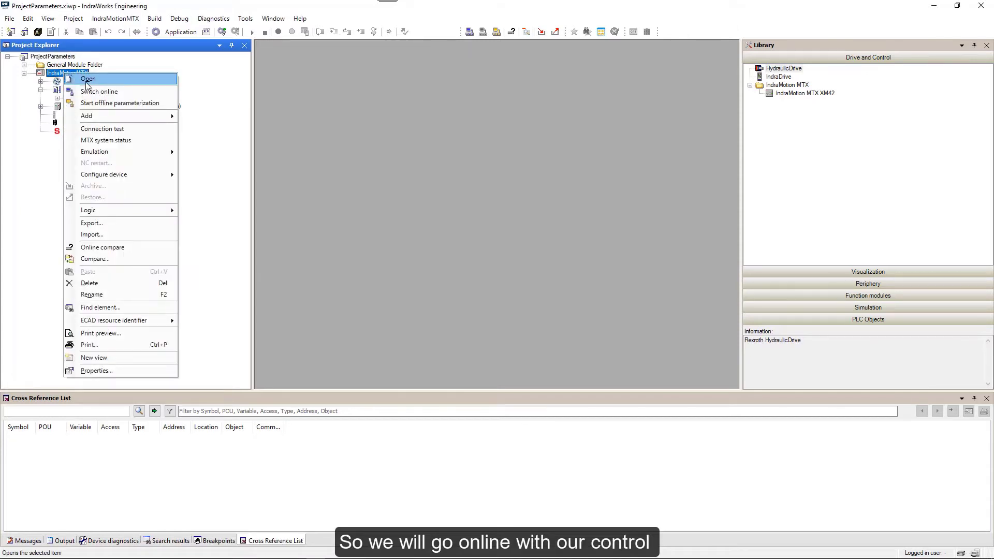
{"action": "left_click", "coordinate": [87, 92]}
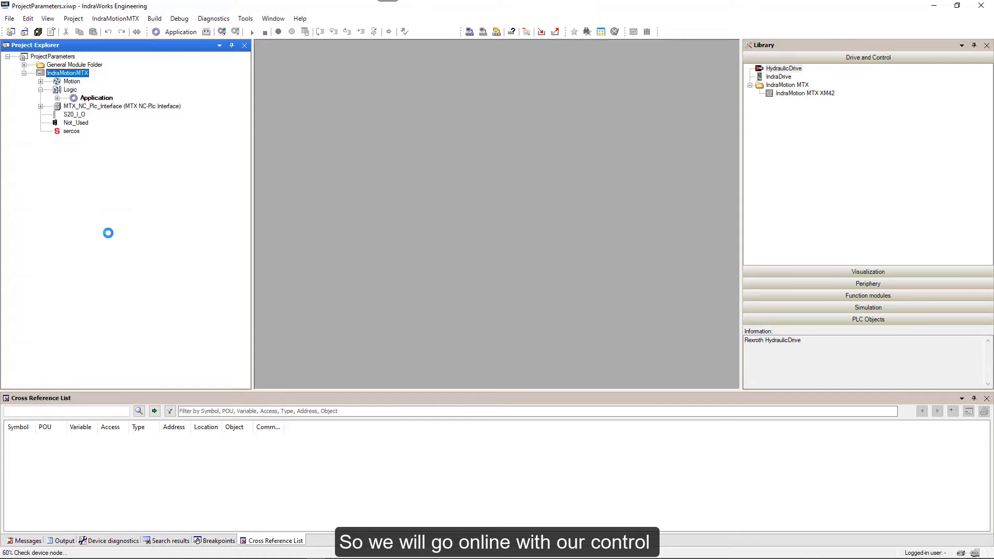
Open the NC file system under the Motion node of the IndraMotionMTX control
{"action": "double_click", "coordinate": [72, 82]}
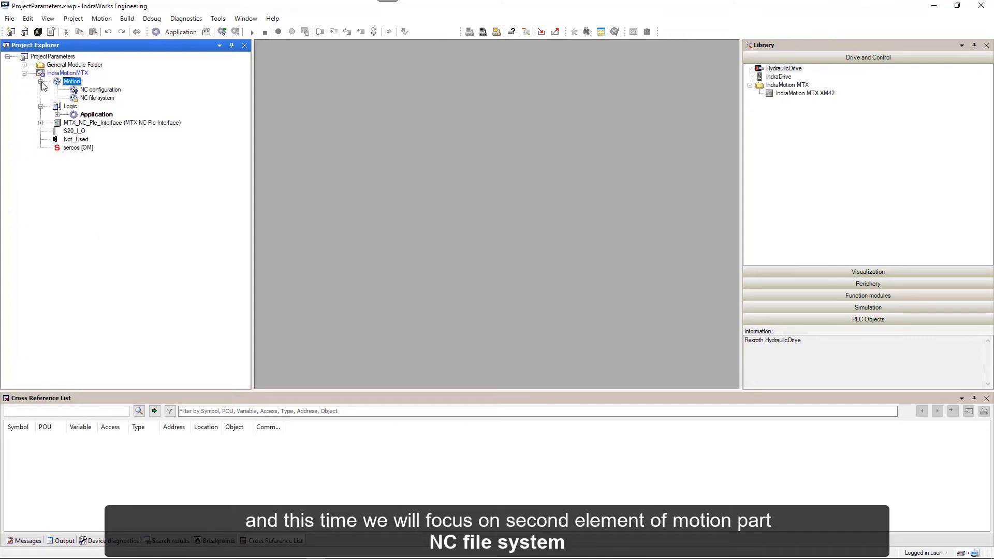
{"action": "left_click", "coordinate": [76, 98]}
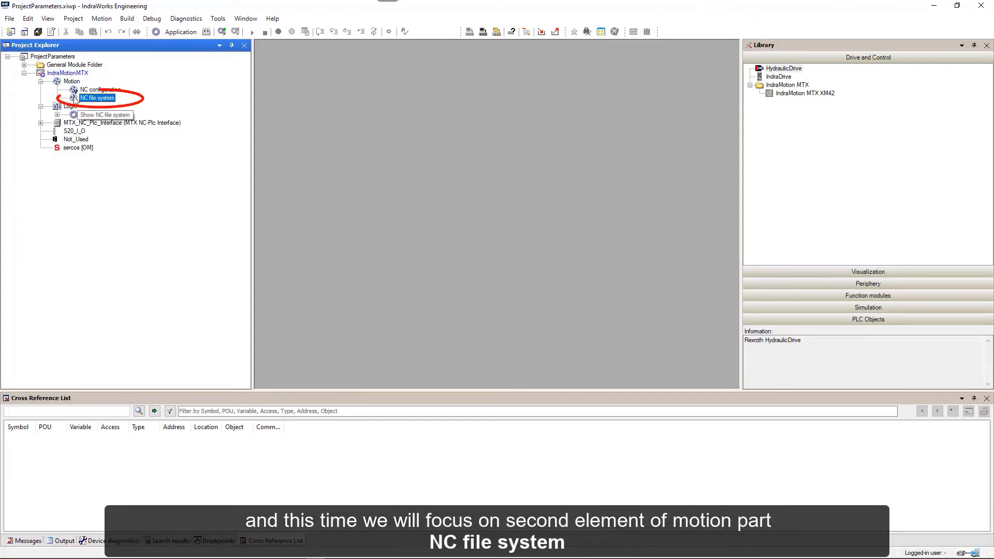
{"action": "double_click", "coordinate": [75, 98]}
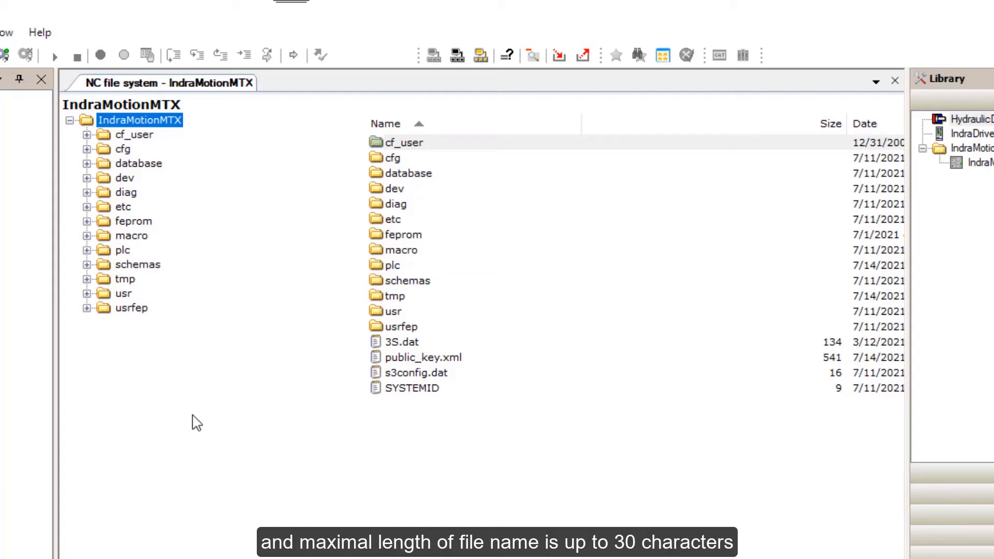
Examine the contents of the feprom and usrfep directories in the IndraMotionMTX file system
{"action": "left_click", "coordinate": [86, 221]}
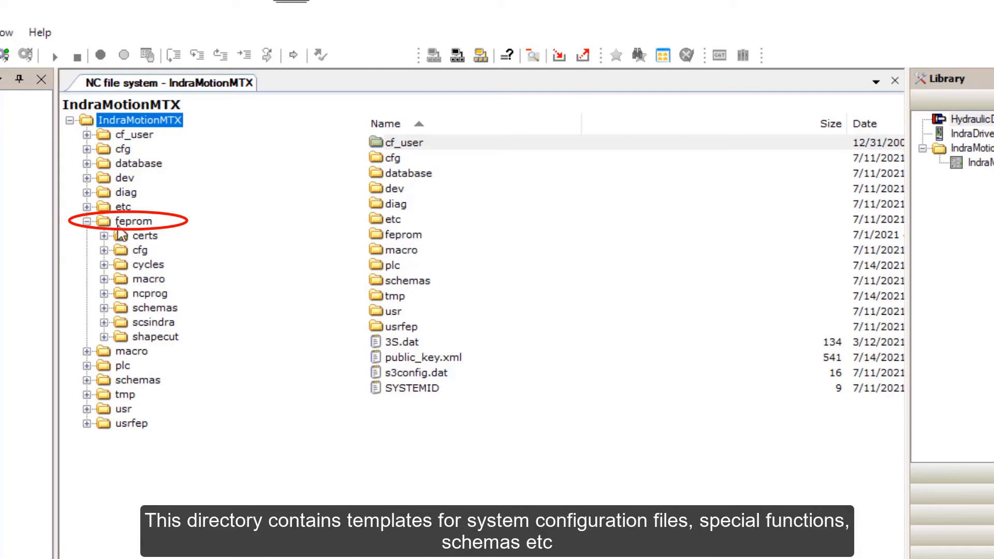
{"action": "left_click", "coordinate": [106, 223]}
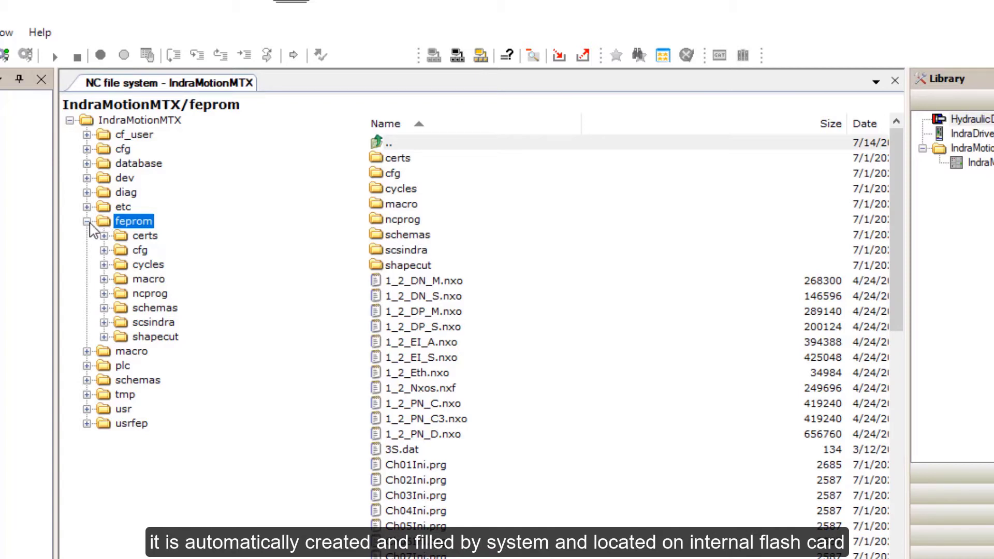
{"action": "left_click", "coordinate": [88, 223]}
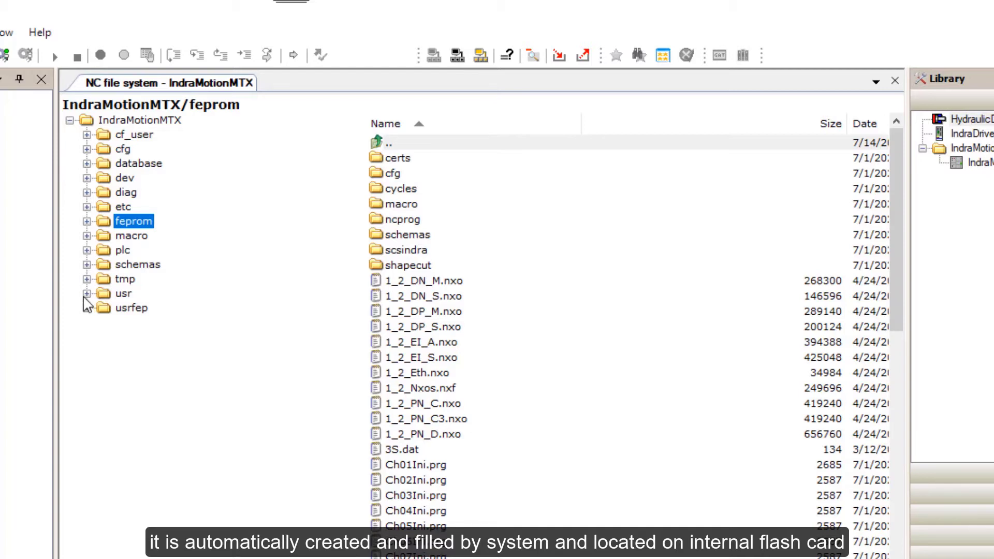
{"action": "left_click", "coordinate": [106, 309]}
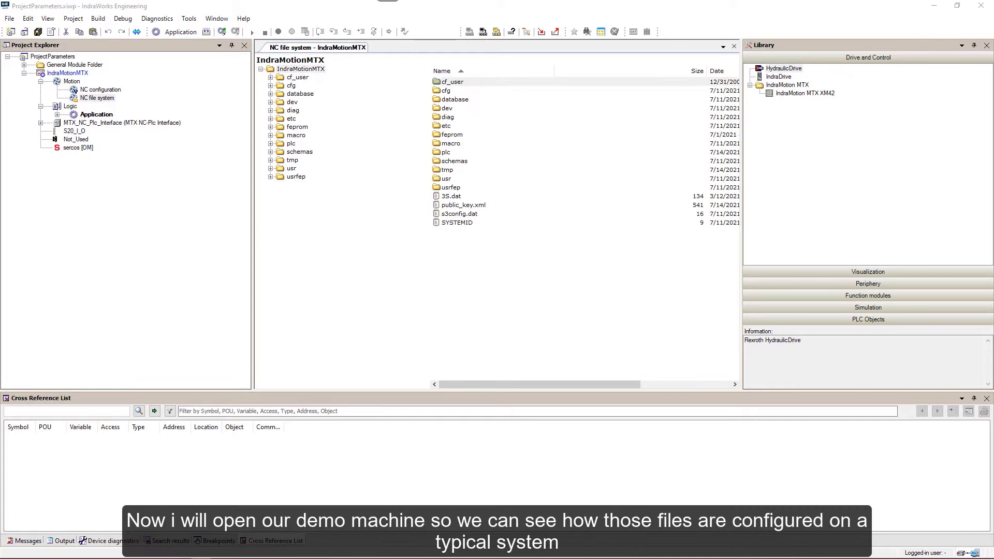
Open the project XM42_15v12_workshop_demo.xiwp and display the NC file system of its online IndraMotionXM42 control
{"action": "left_click", "coordinate": [9, 18]}
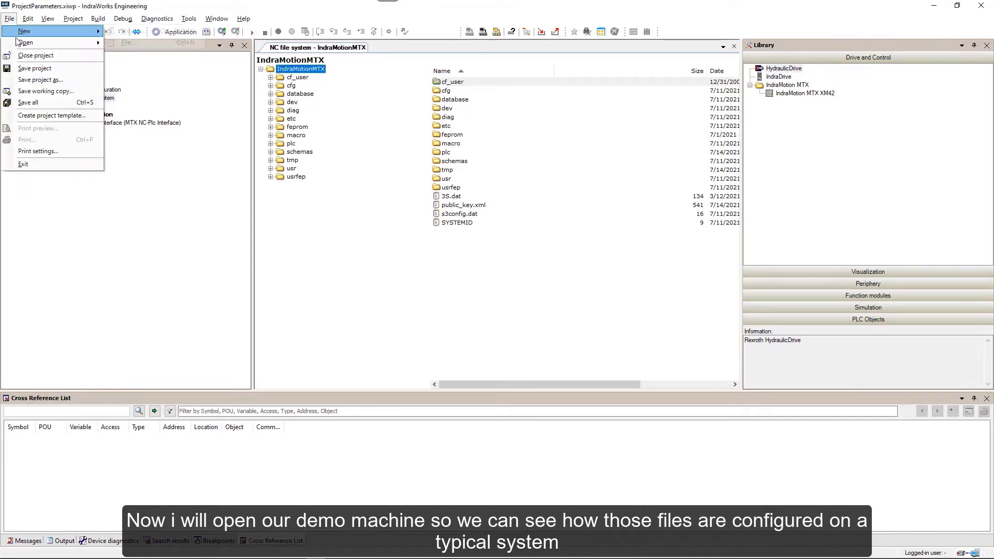
{"action": "mouse_move", "coordinate": [21, 46]}
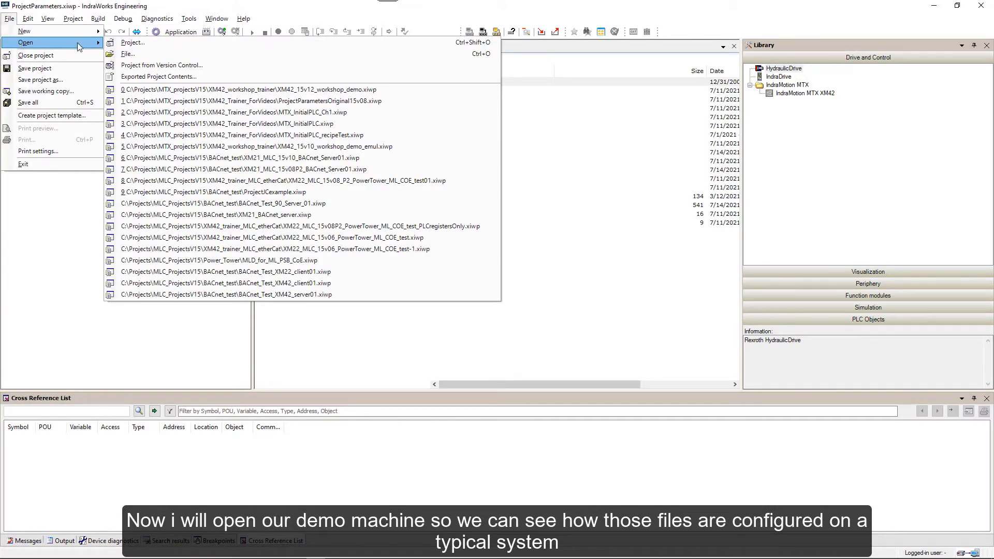
{"action": "left_click", "coordinate": [173, 92]}
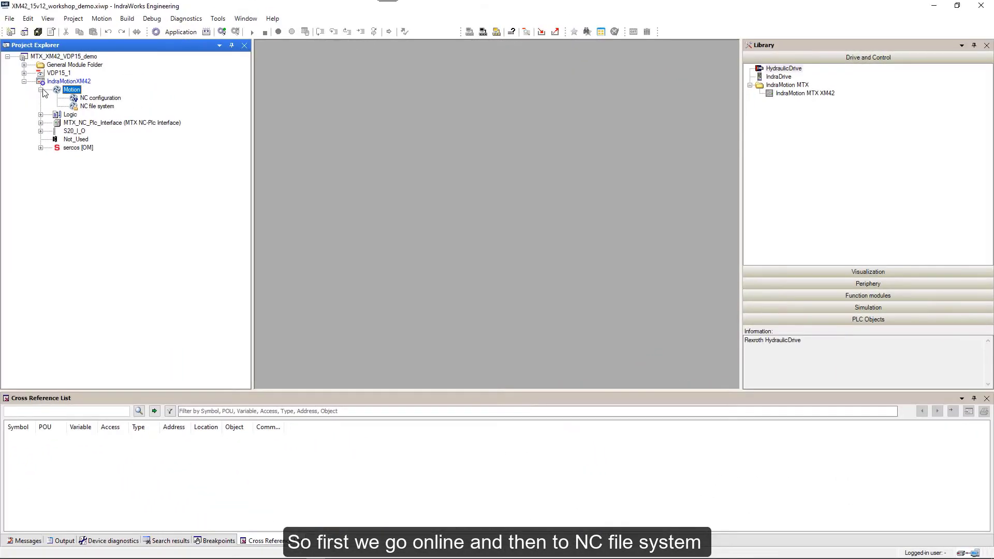
{"action": "double_click", "coordinate": [83, 107]}
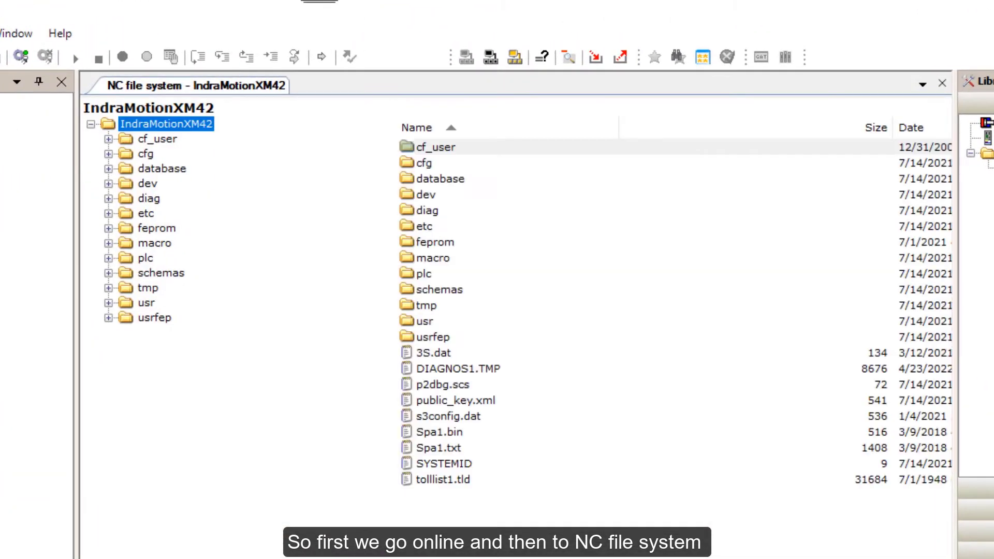
Examine the feprom and usrfep directories of the IndraMotionXM42 control
{"action": "left_click", "coordinate": [108, 228]}
{"action": "left_click", "coordinate": [129, 230]}
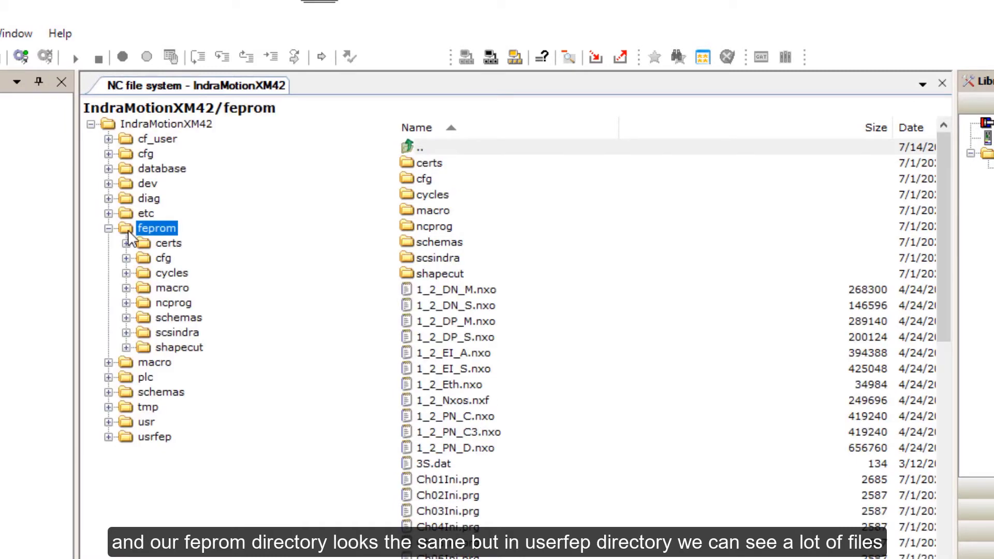
{"action": "left_click", "coordinate": [108, 228]}
{"action": "left_click", "coordinate": [129, 319]}
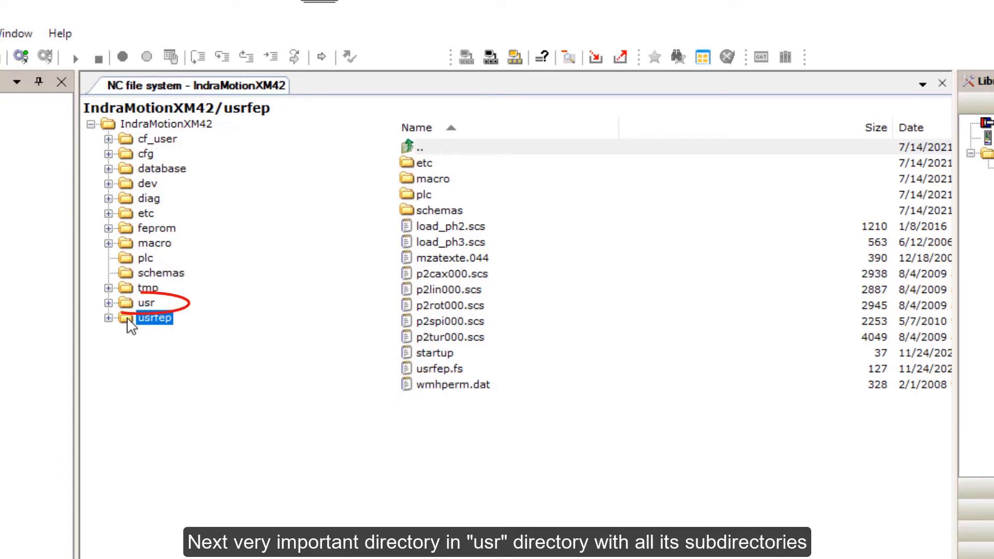
Examine the user and lnk subdirectories of usr, as well as the plc and database directories
{"action": "double_click", "coordinate": [126, 306]}
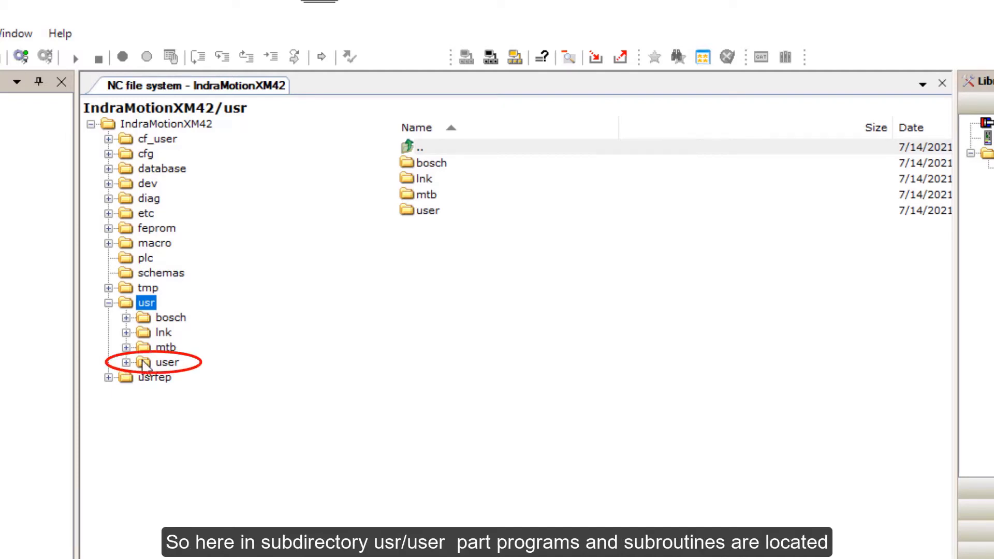
{"action": "left_click", "coordinate": [142, 364]}
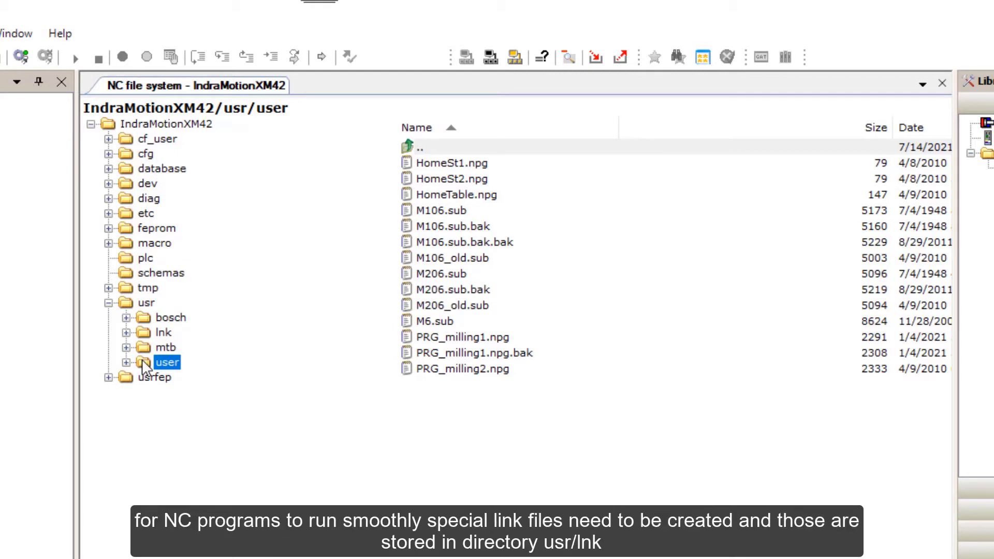
{"action": "left_click", "coordinate": [143, 333]}
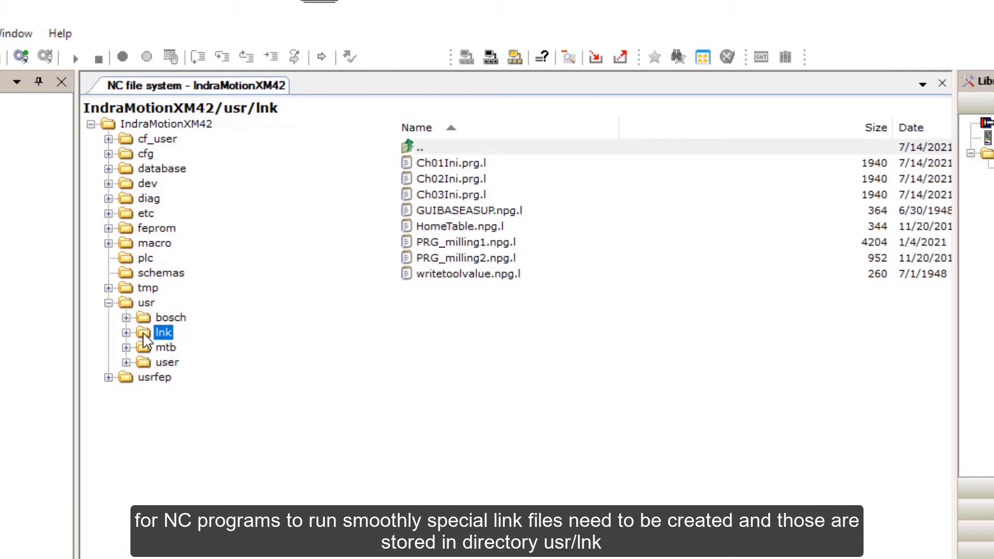
{"action": "left_click", "coordinate": [108, 302]}
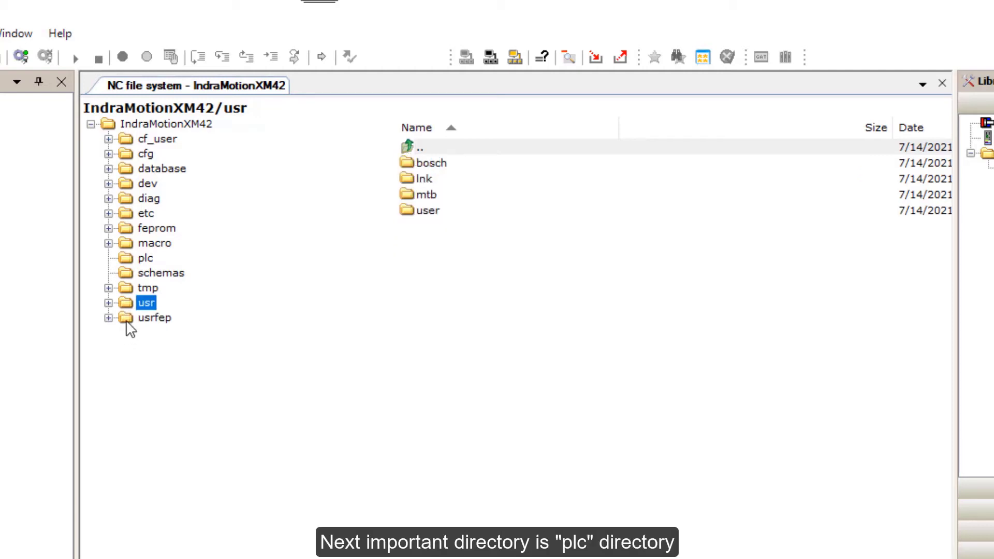
{"action": "left_click", "coordinate": [146, 258]}
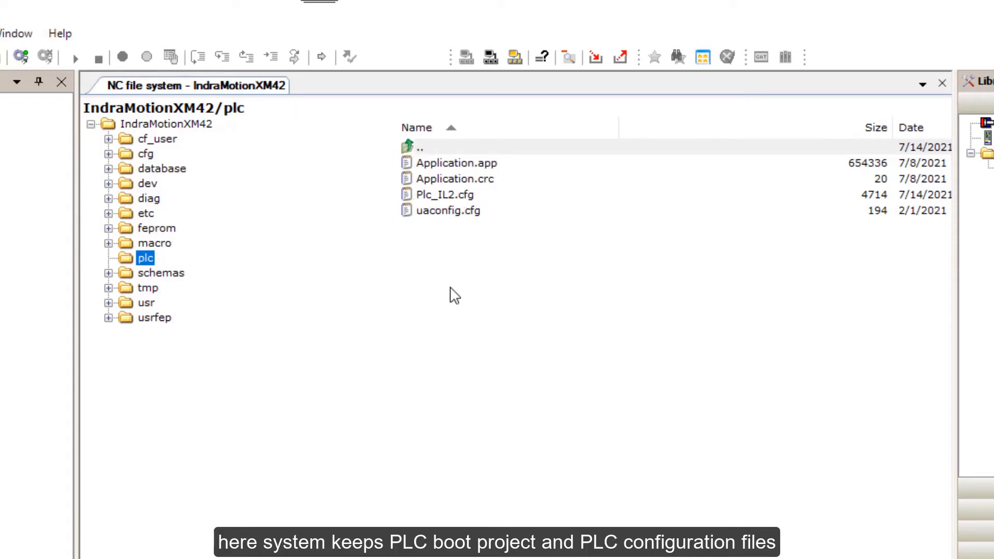
{"action": "left_click", "coordinate": [123, 171]}
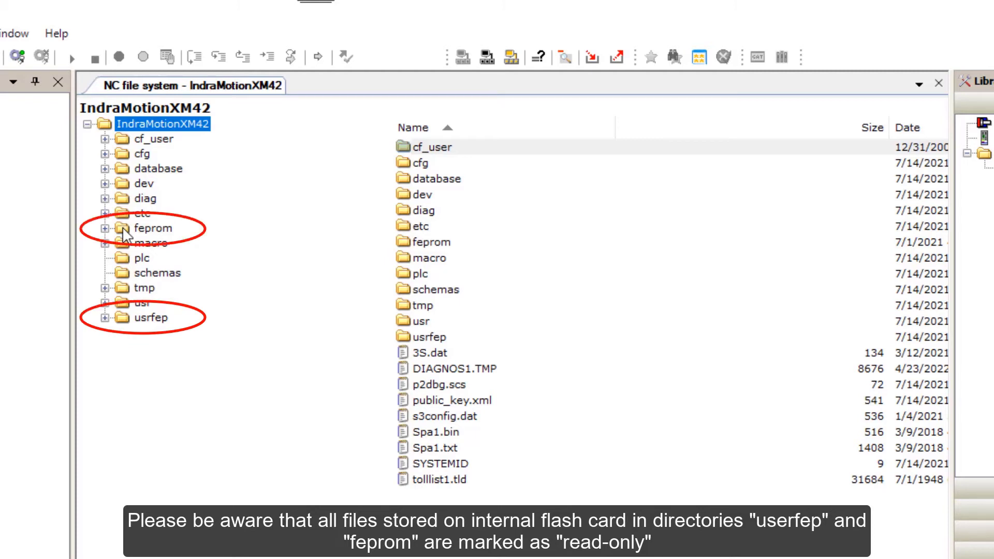
Open the file Ch01Ini.prg from the feprom directory, view its program code and close it again
{"action": "left_click", "coordinate": [124, 234]}
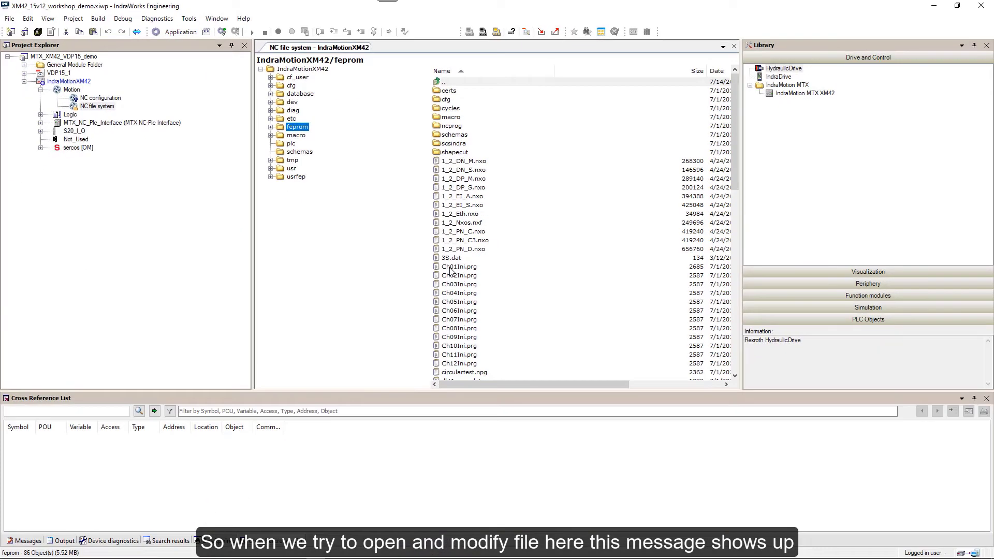
{"action": "double_click", "coordinate": [438, 480]}
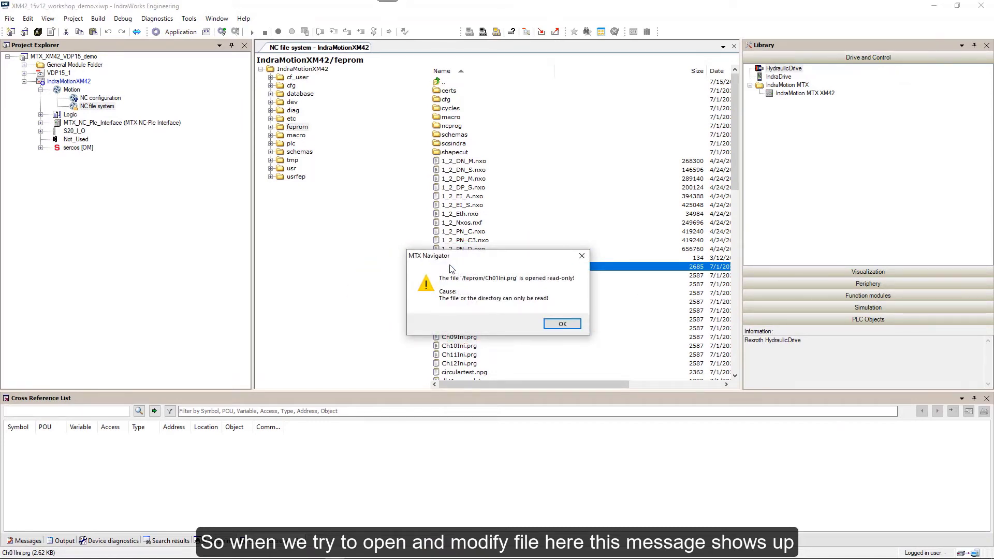
{"action": "left_click", "coordinate": [562, 323]}
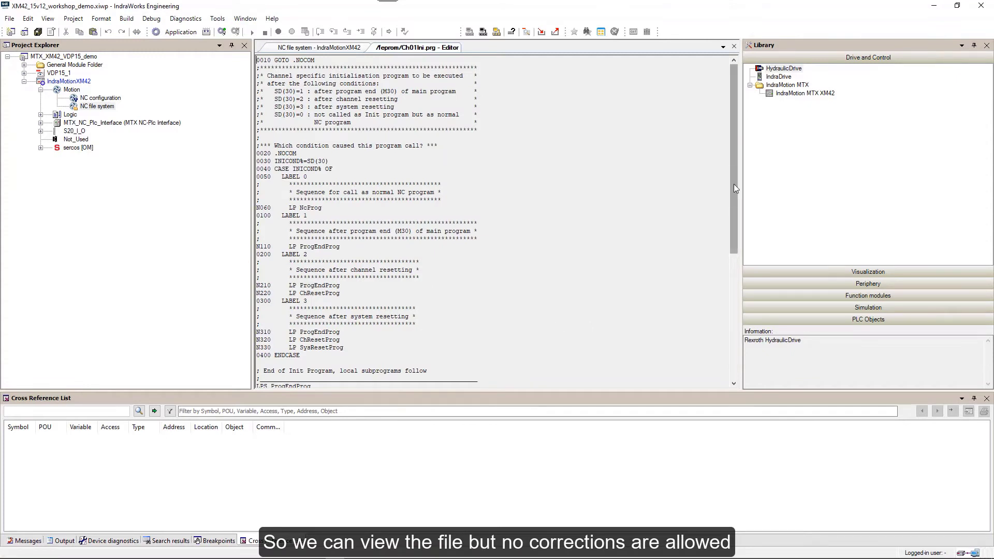
{"action": "mouse_move", "coordinate": [733, 184]}
{"action": "left_mouse_down"}
{"action": "mouse_move", "coordinate": [737, 357]}
{"action": "mouse_move", "coordinate": [744, 179]}
{"action": "left_mouse_up"}
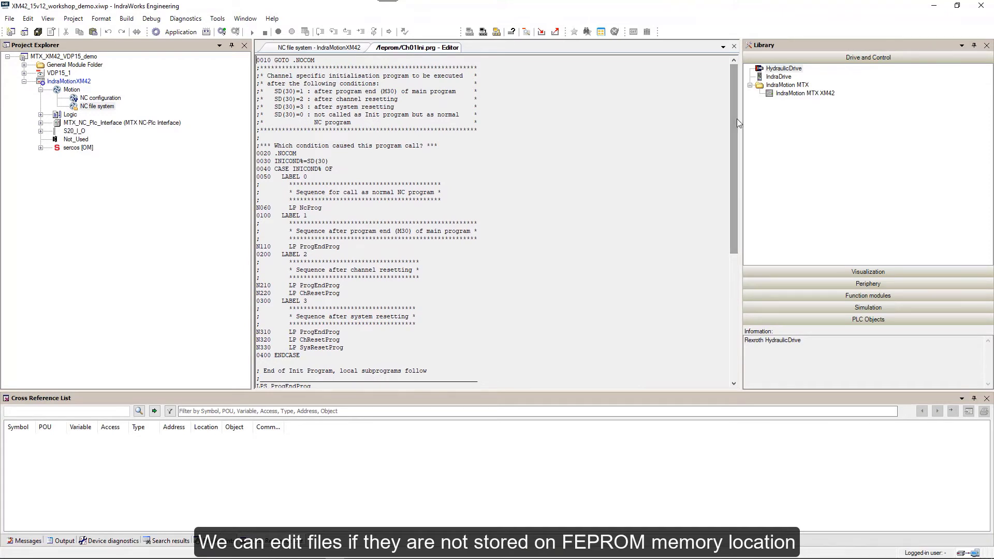
{"action": "left_click", "coordinate": [734, 47]}
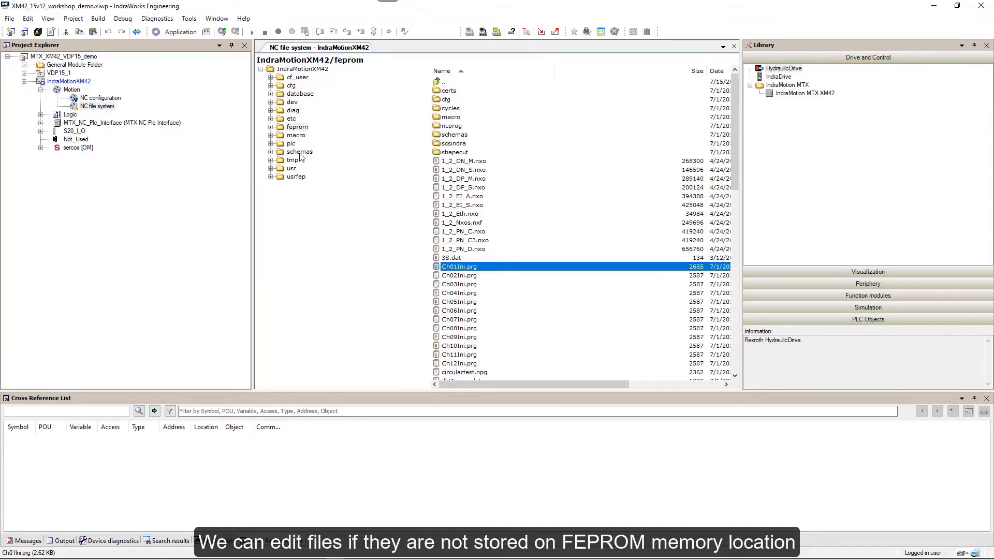
Check the file system type in the properties of the feprom and usrfep directories
{"action": "right_click", "coordinate": [280, 128]}
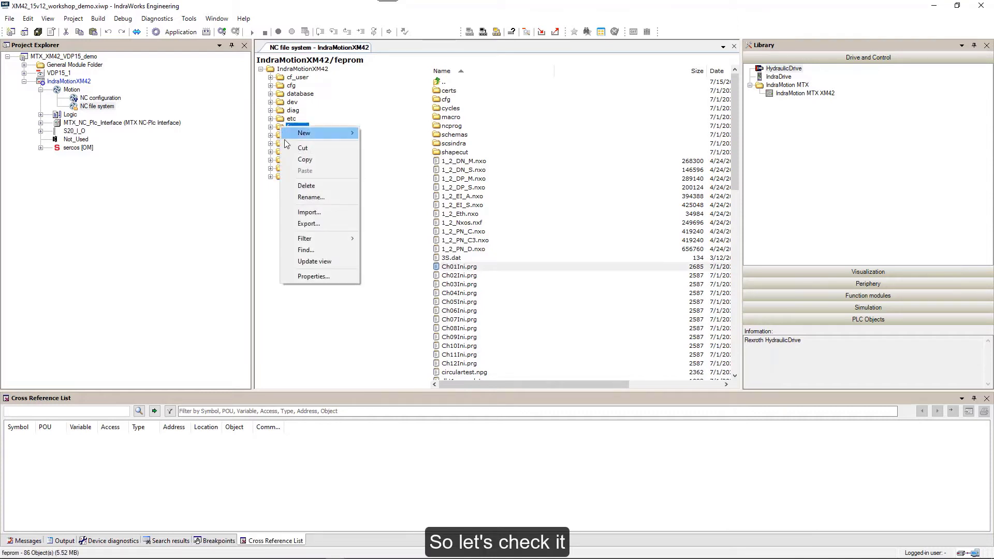
{"action": "left_click", "coordinate": [310, 277]}
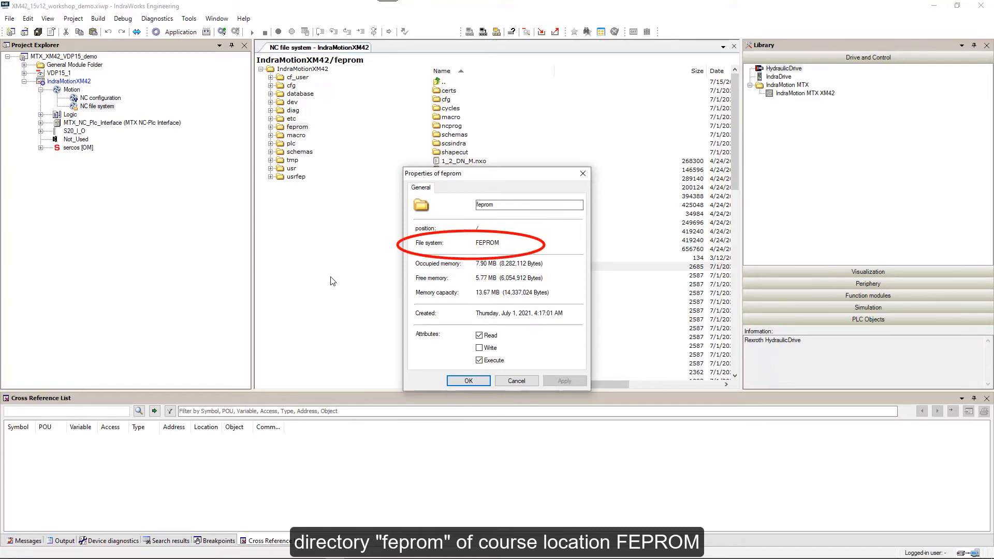
{"action": "left_click", "coordinate": [473, 381]}
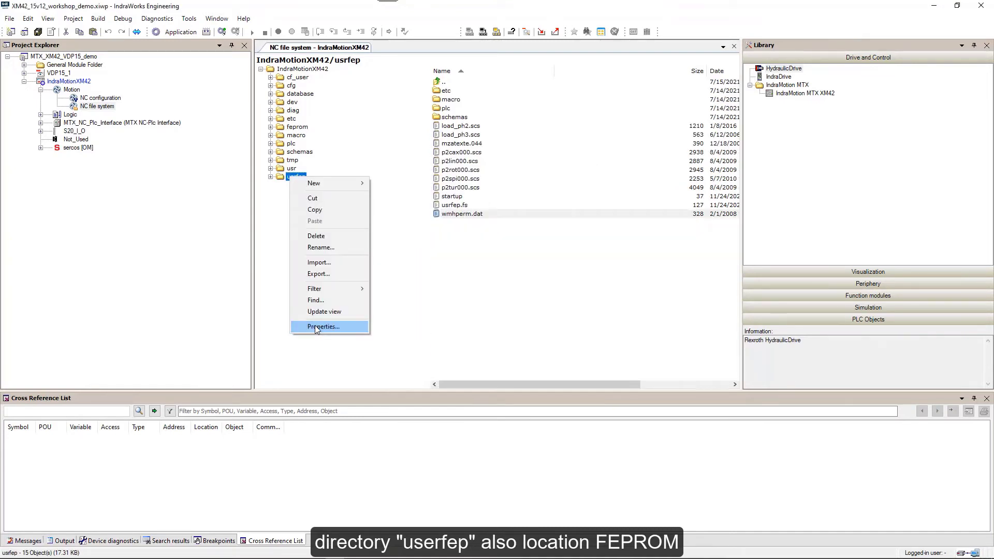
{"action": "left_click", "coordinate": [315, 325]}
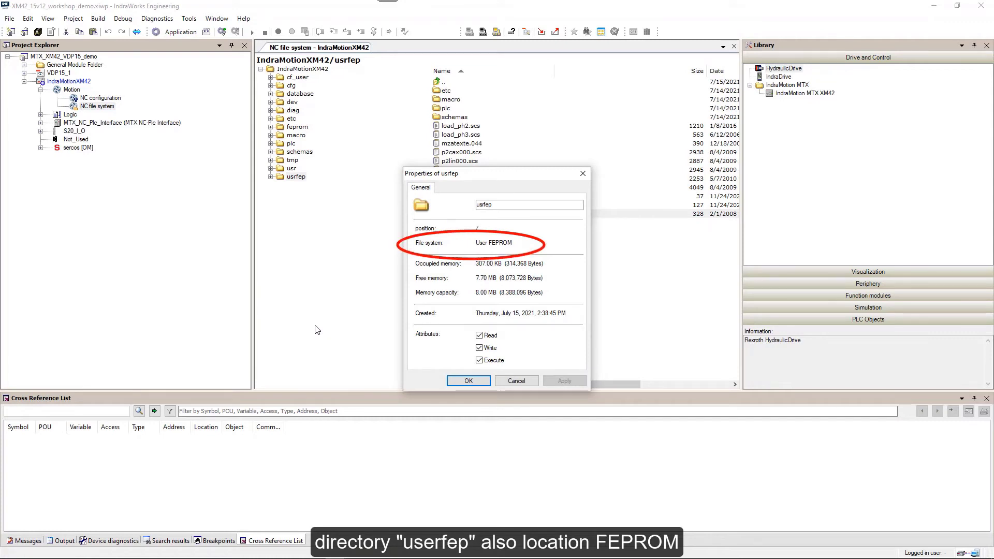
{"action": "left_click", "coordinate": [468, 382]}
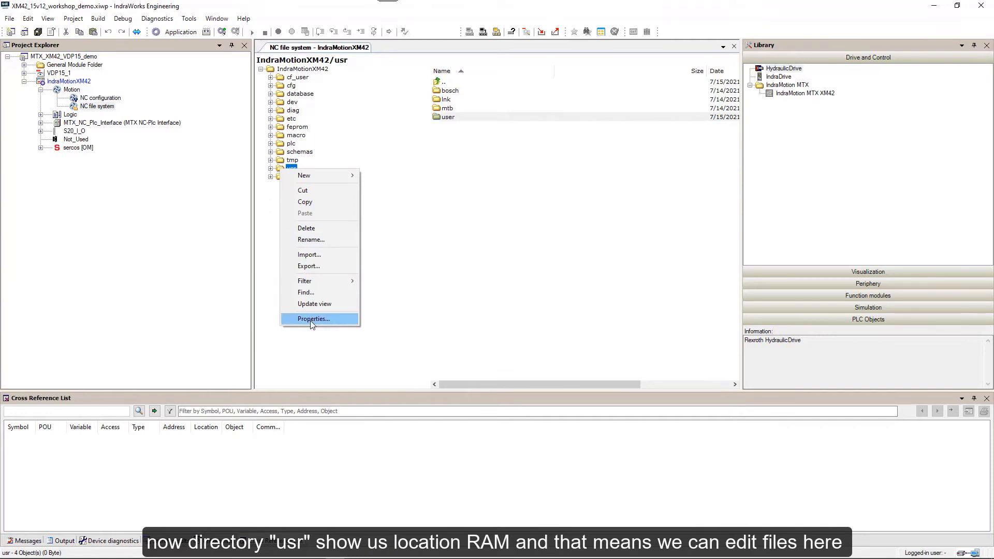
Check the file system type in the properties of the usr and plc directories
{"action": "left_click", "coordinate": [311, 319]}
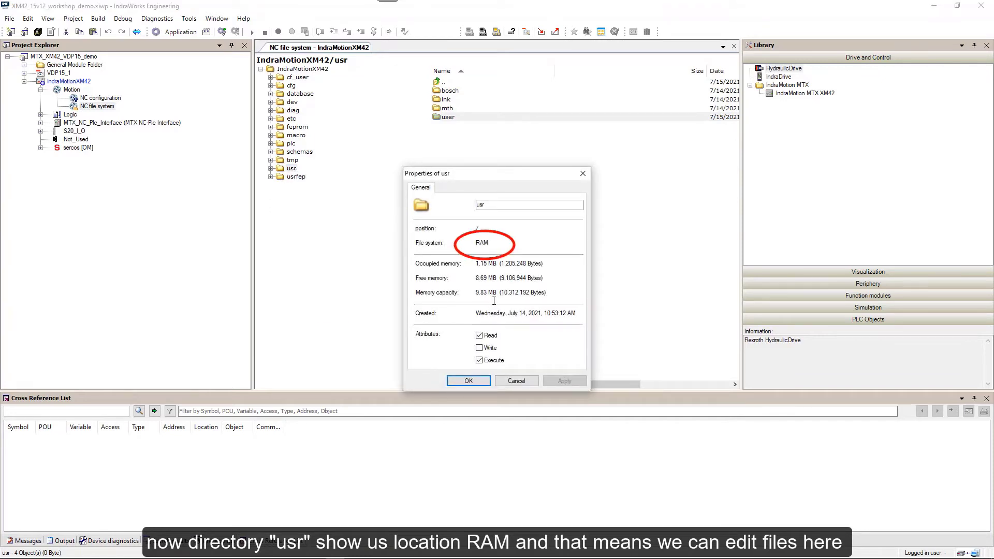
{"action": "left_click", "coordinate": [465, 382]}
{"action": "right_click", "coordinate": [291, 144]}
{"action": "left_click", "coordinate": [313, 293]}
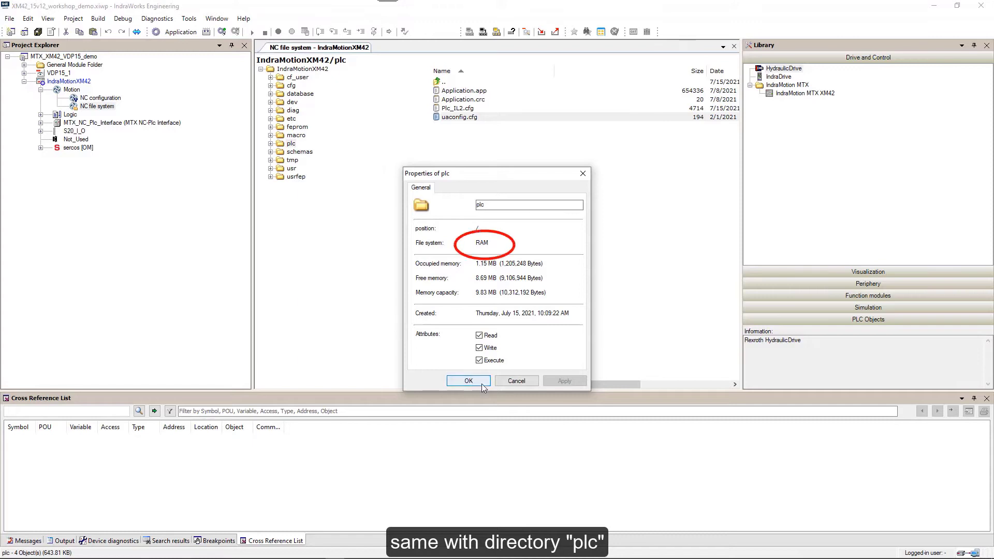
{"action": "left_click", "coordinate": [468, 381]}
Check the file system type in the properties of the cfg and macro directories
{"action": "right_click", "coordinate": [289, 86]}
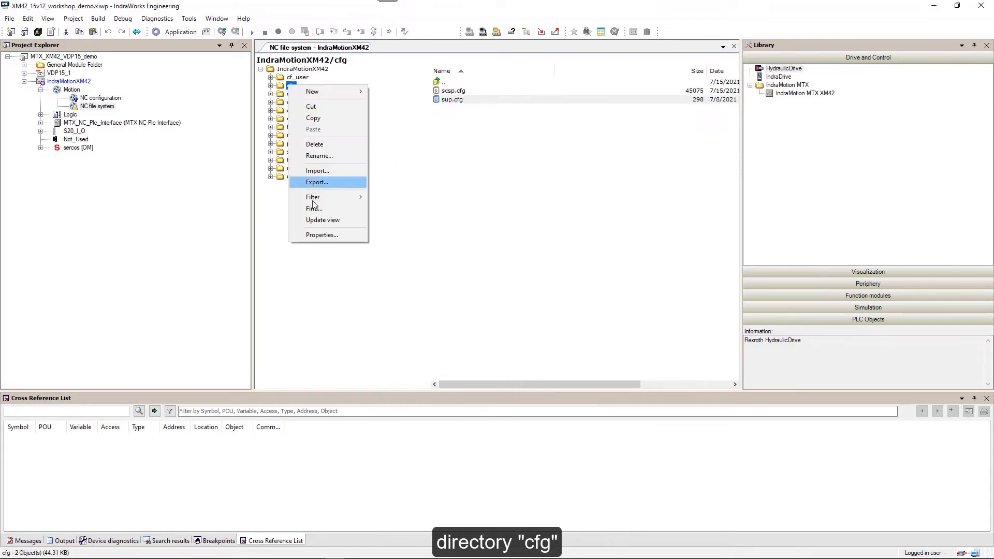
{"action": "left_click", "coordinate": [319, 236]}
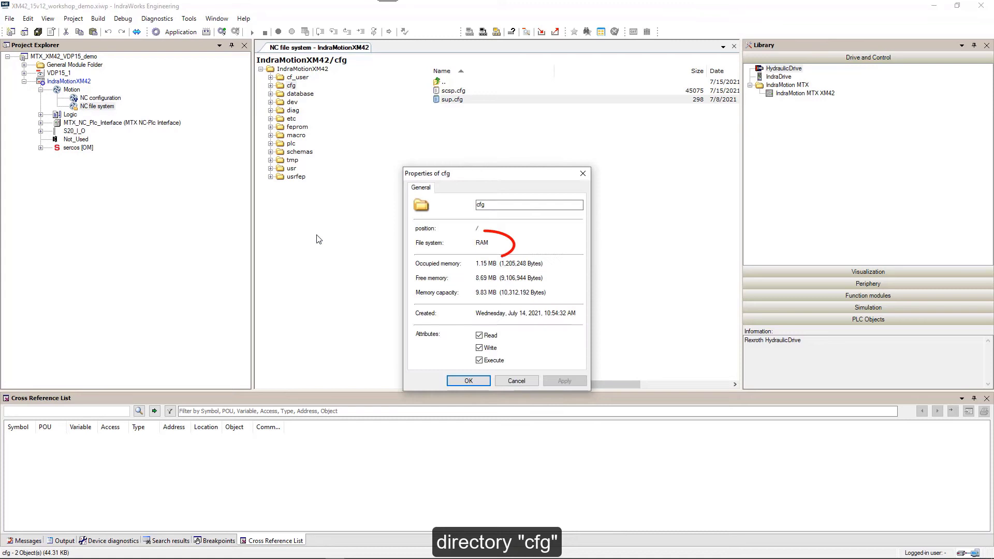
{"action": "left_click", "coordinate": [468, 381]}
{"action": "right_click", "coordinate": [296, 135]}
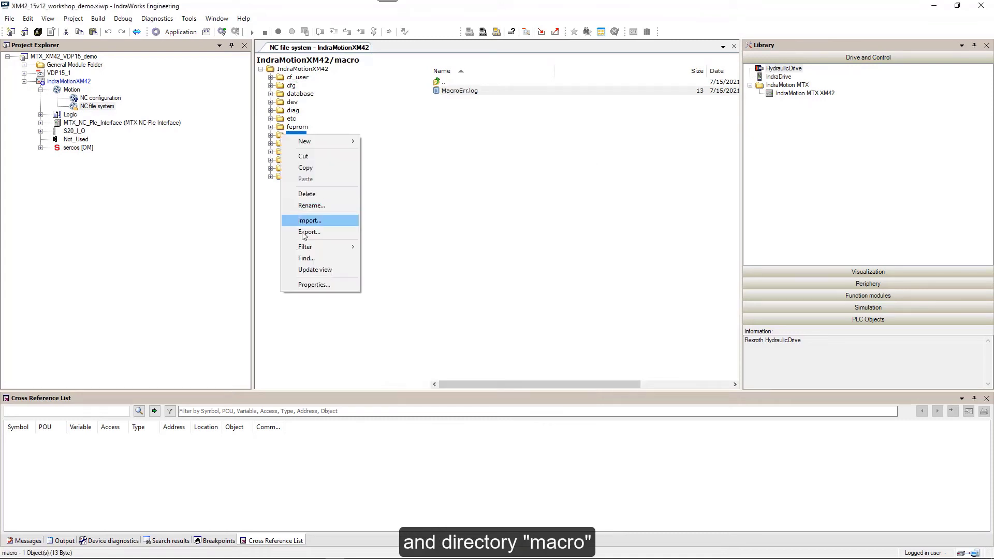
{"action": "left_click", "coordinate": [310, 283]}
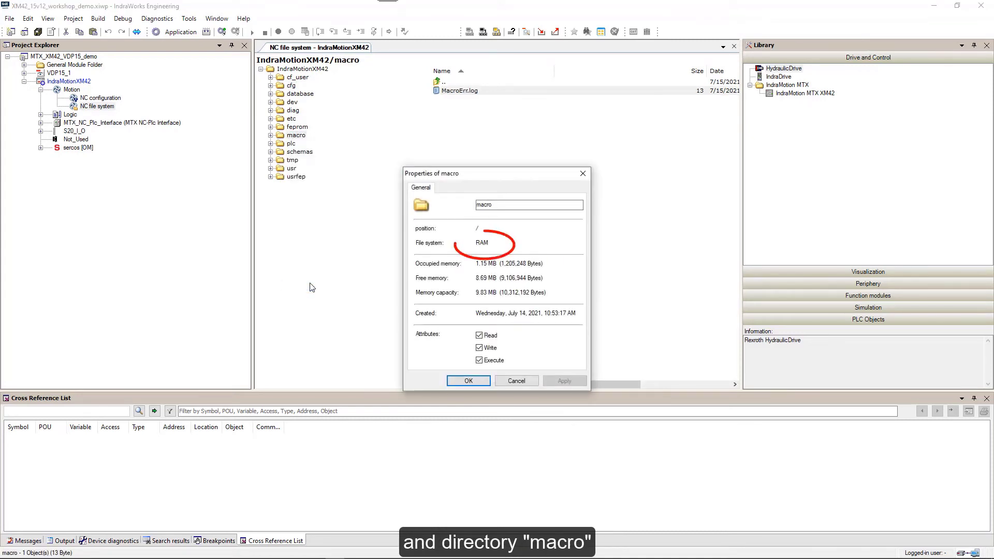
{"action": "left_click", "coordinate": [468, 381]}
Check the file system type in the properties of the database directory
{"action": "right_click", "coordinate": [296, 93]}
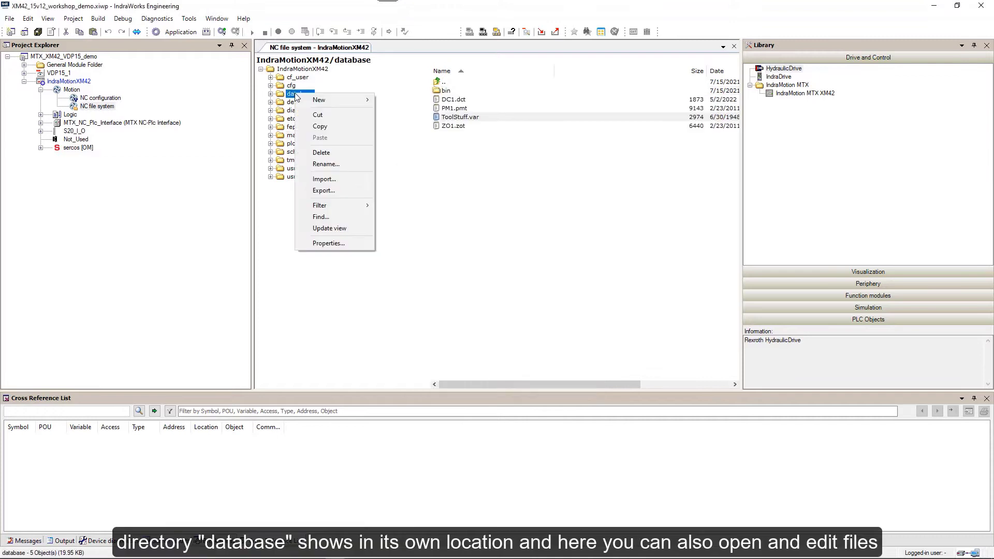
{"action": "left_click", "coordinate": [328, 242]}
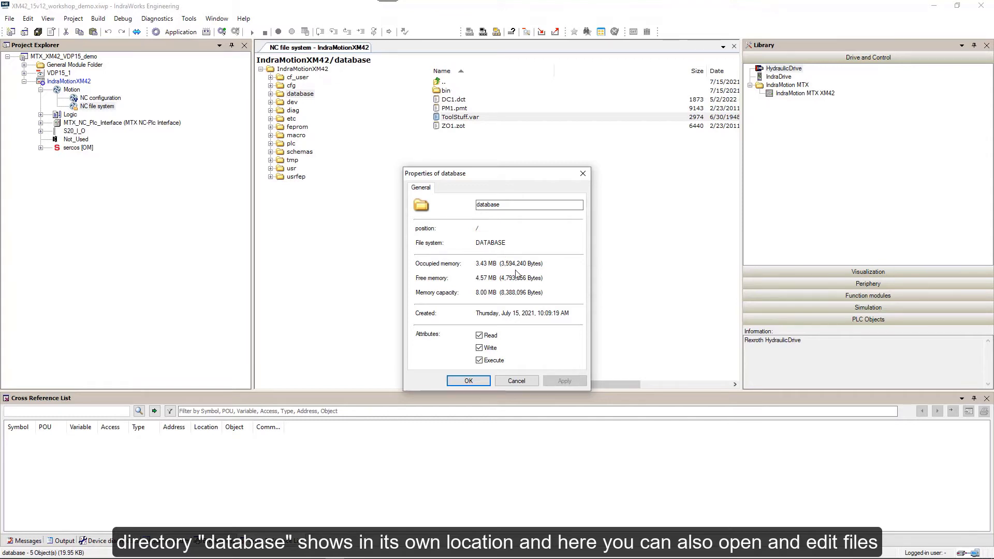
{"action": "left_click", "coordinate": [471, 379]}
Copy the channel initialization file Ch01Ini.prg from the feprom directory into usr/user
{"action": "left_click", "coordinate": [297, 128]}
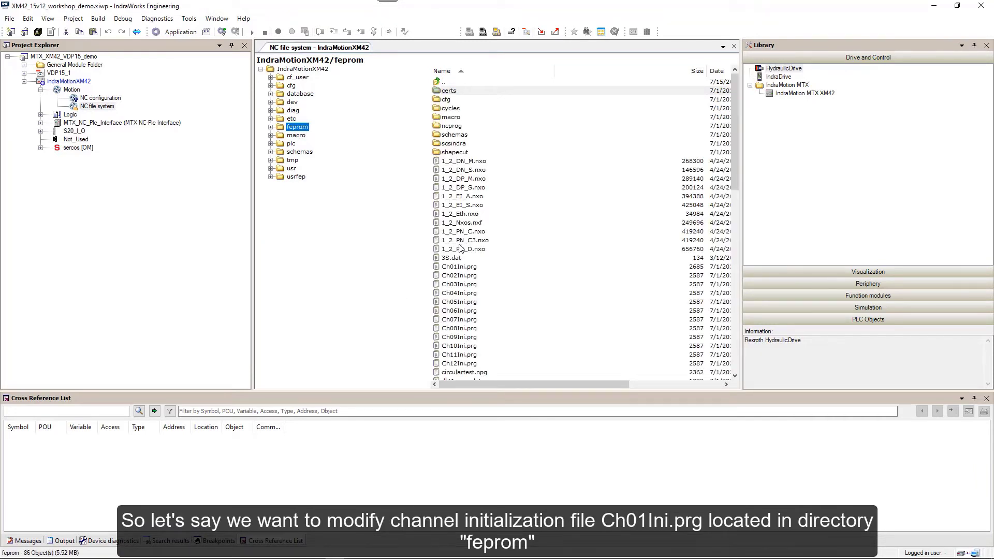
{"action": "left_click", "coordinate": [453, 267]}
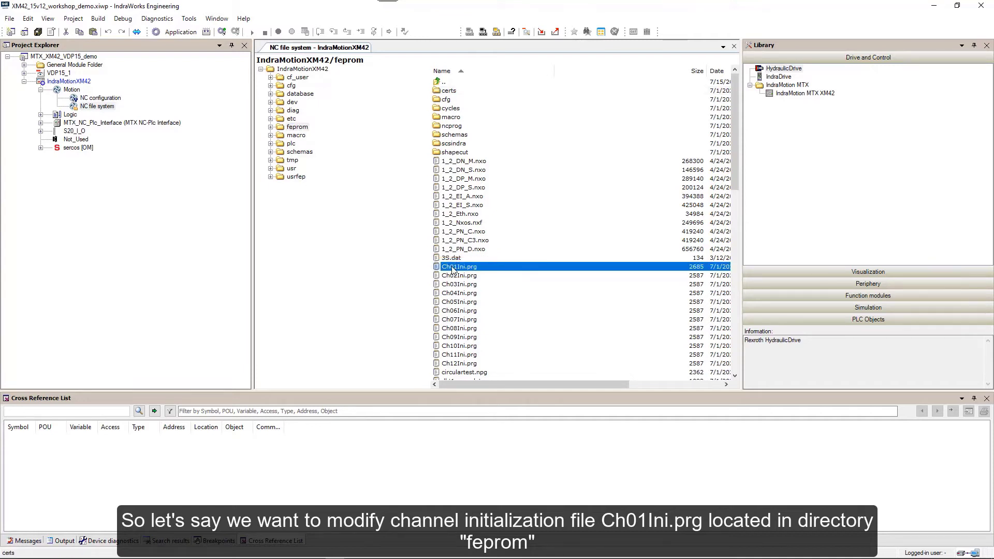
{"action": "right_click", "coordinate": [452, 268]}
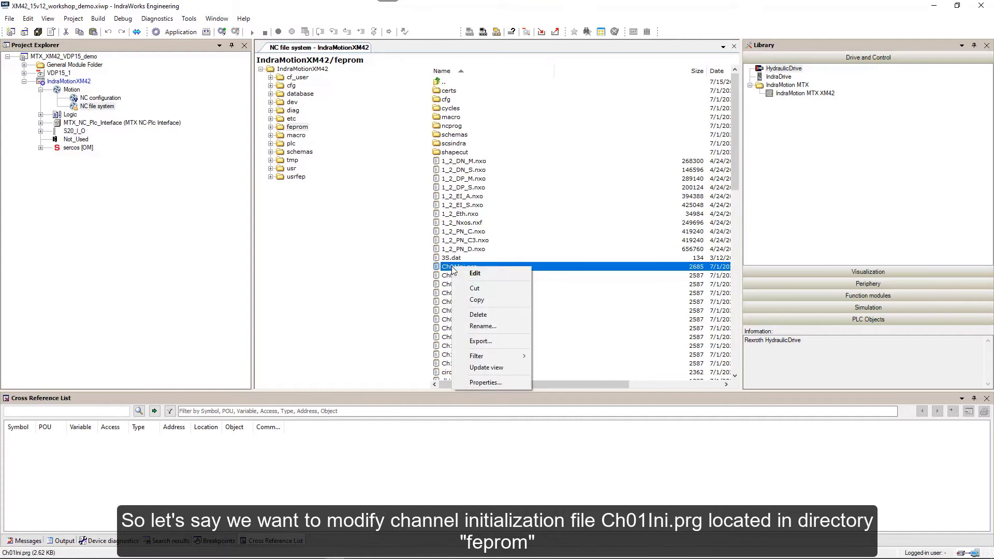
{"action": "left_click", "coordinate": [476, 300]}
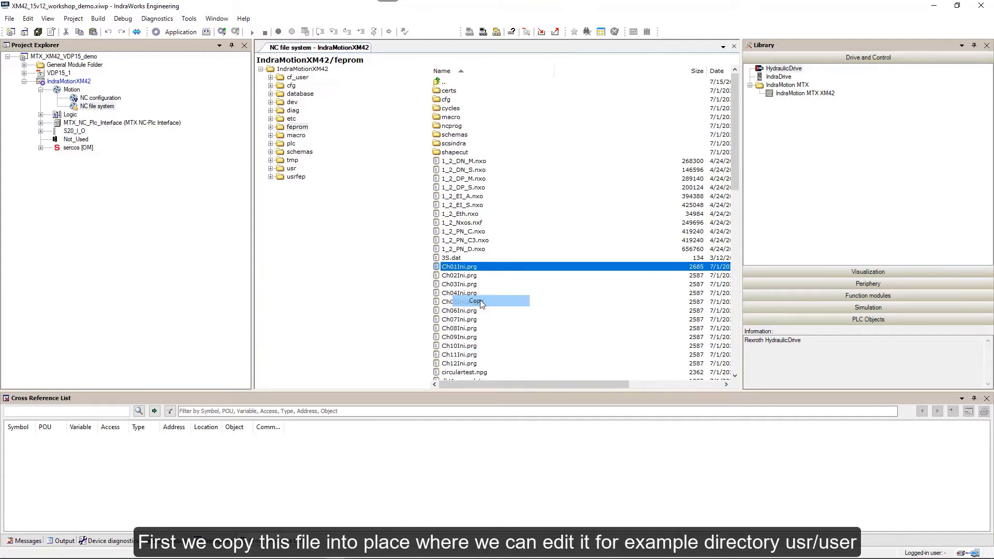
{"action": "left_click", "coordinate": [280, 169]}
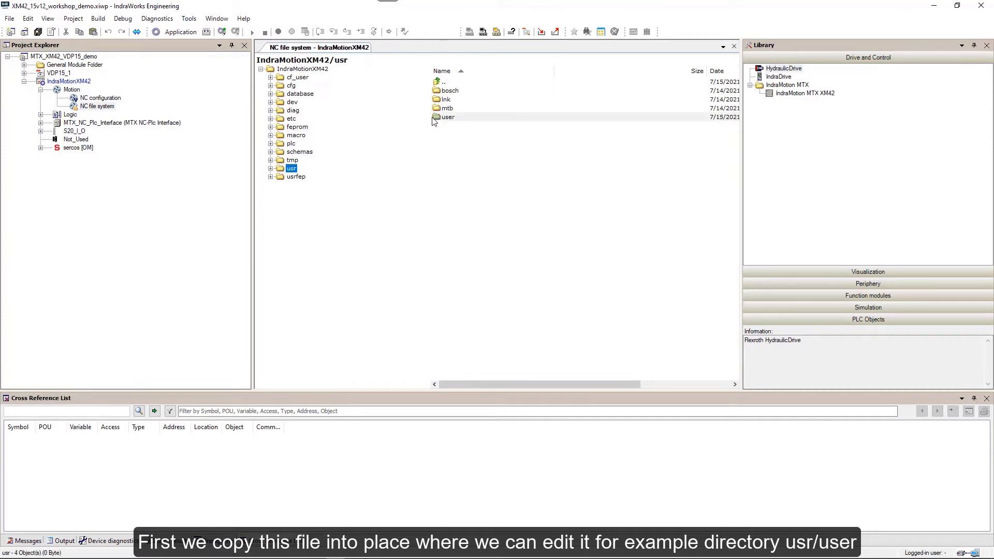
{"action": "double_click", "coordinate": [449, 116]}
{"action": "right_click", "coordinate": [453, 303]}
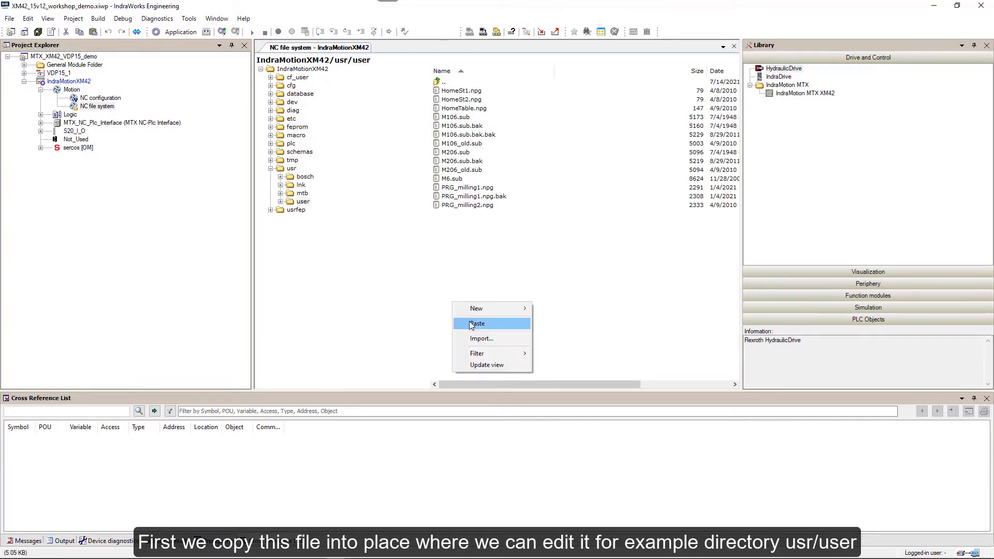
{"action": "left_click", "coordinate": [477, 323]}
Replace one character with 0 in the code of the Ch01Ini.prg copy in usr/user, and close the file saving the change
{"action": "left_click", "coordinate": [454, 92]}
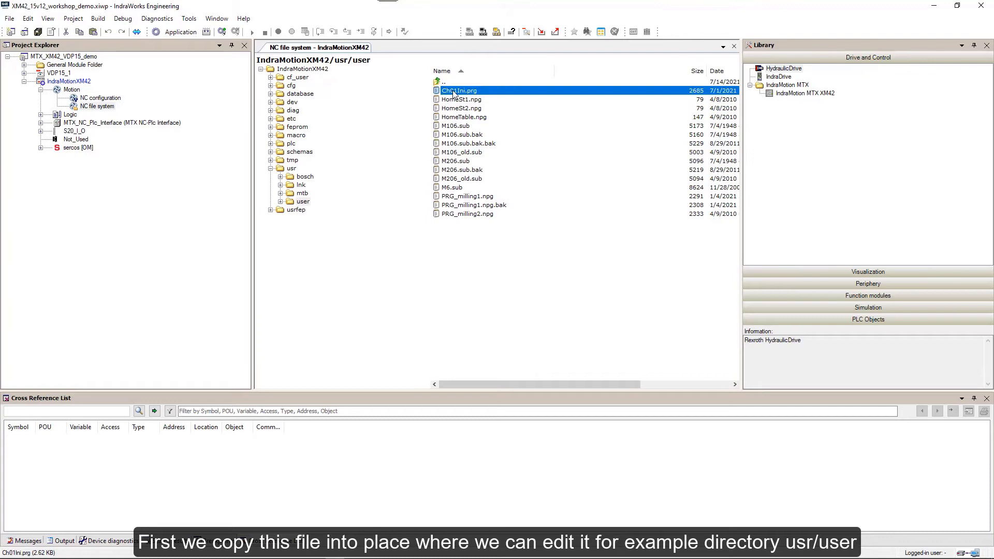
{"action": "double_click", "coordinate": [453, 92]}
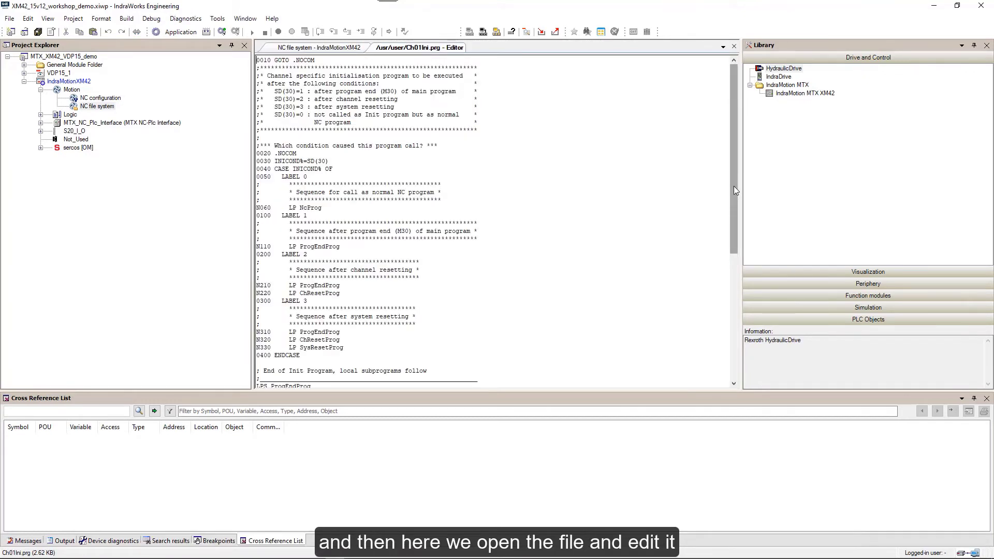
{"action": "left_click_drag", "start_coordinate": [735, 190], "coordinate": [729, 314]}
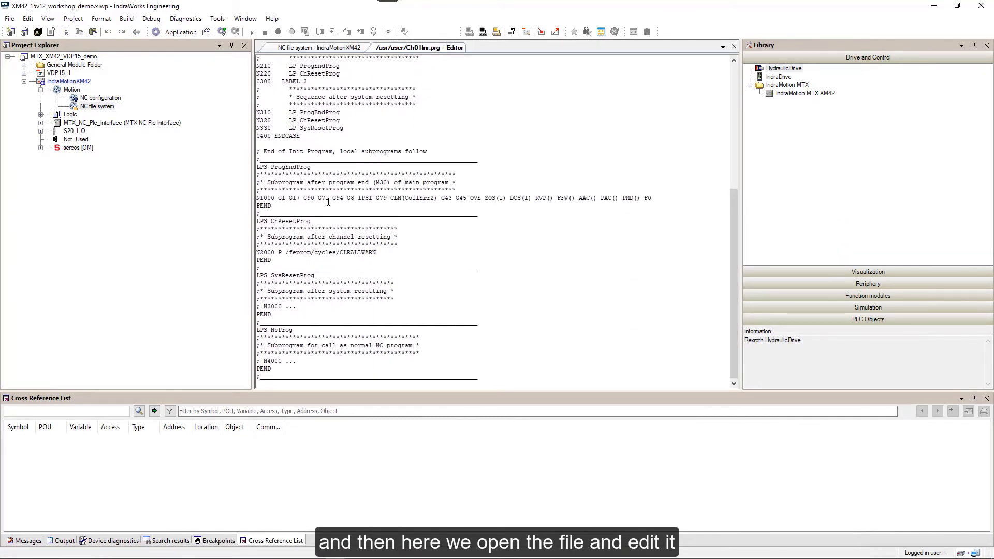
{"action": "key", "text": "BackSpace"}
{"action": "type", "text": "0"}
{"action": "left_click_drag", "start_coordinate": [735, 366], "coordinate": [729, 202]}
{"action": "left_click", "coordinate": [734, 47]}
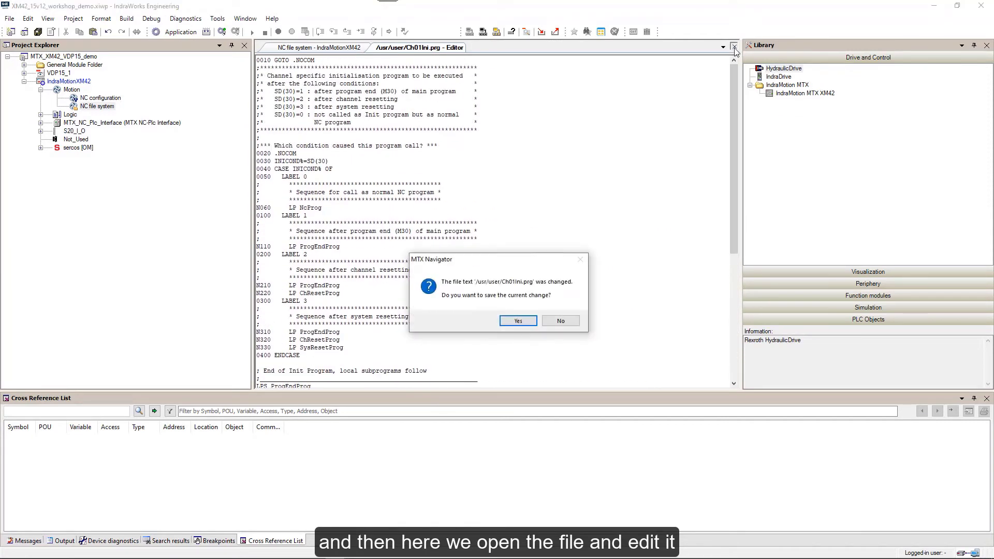
{"action": "left_click", "coordinate": [516, 321]}
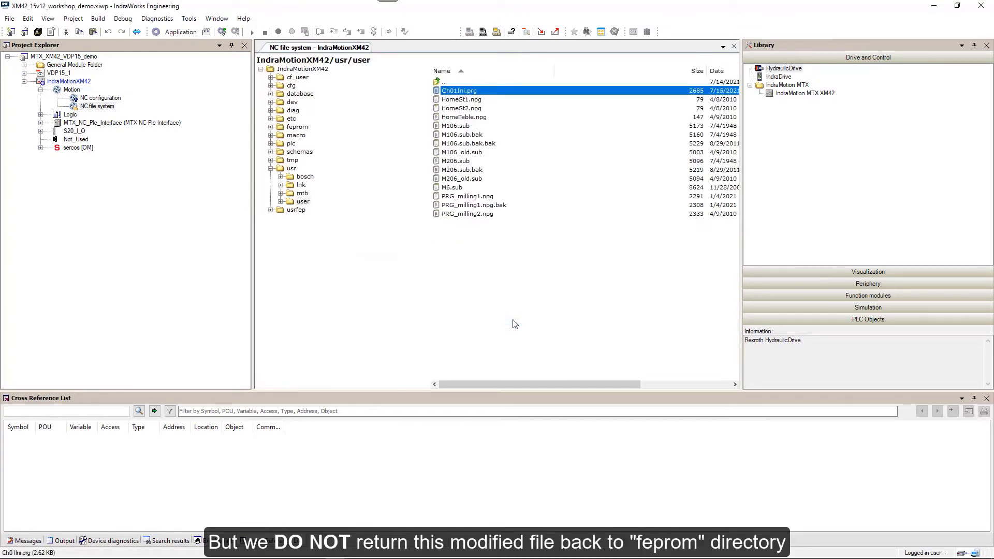
Copy the modified Ch01Ini.prg from usr/user into the usrfep directory
{"action": "right_click", "coordinate": [448, 92]}
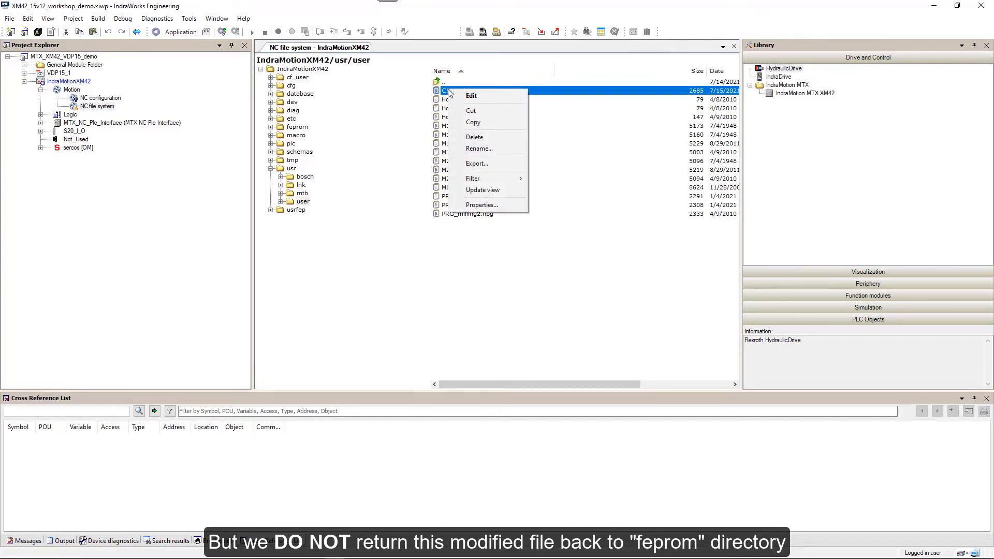
{"action": "left_click", "coordinate": [473, 123]}
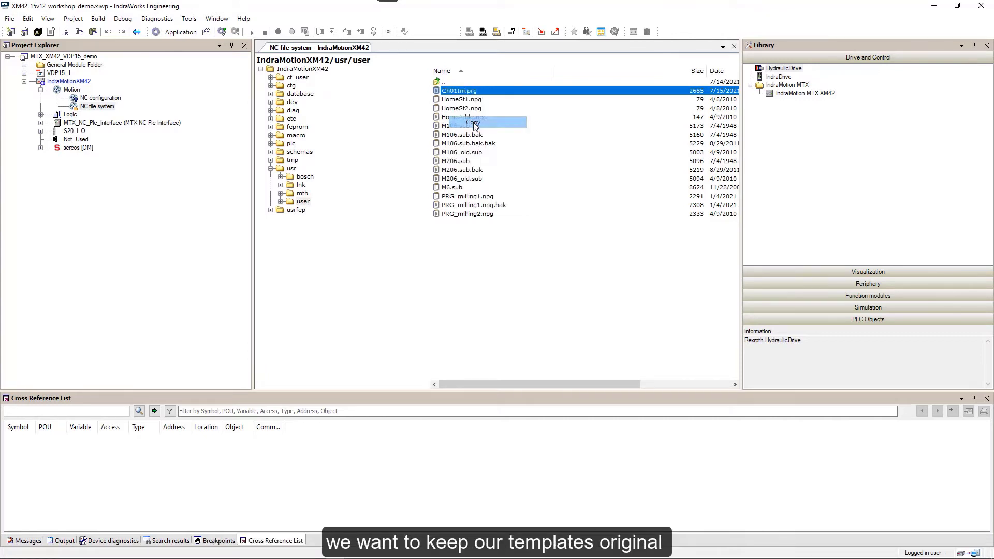
{"action": "left_click", "coordinate": [295, 209]}
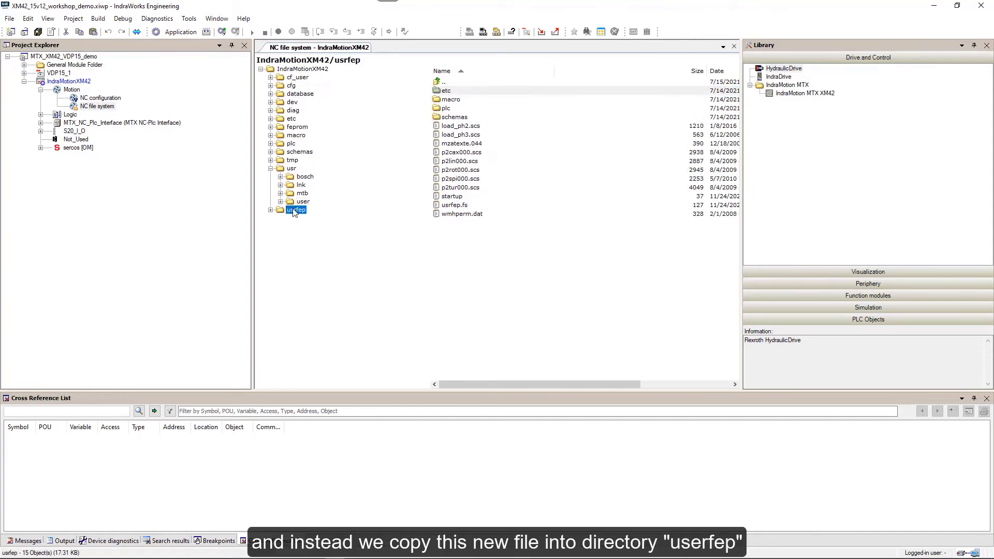
{"action": "right_click", "coordinate": [295, 213]}
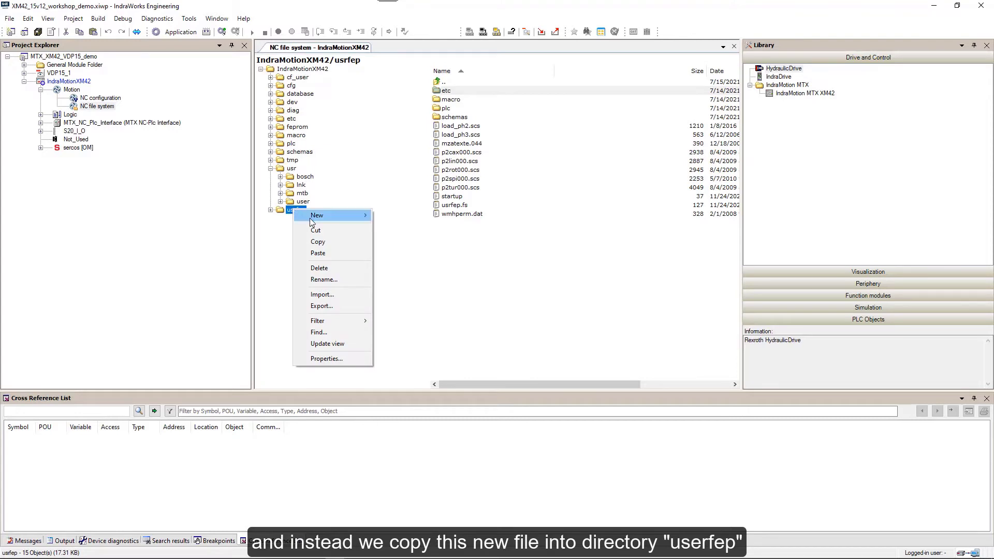
{"action": "left_click", "coordinate": [316, 253]}
Open the Ch01Ini.prg copy in the usrfep directory to check whether it can be edited
{"action": "left_click", "coordinate": [450, 128]}
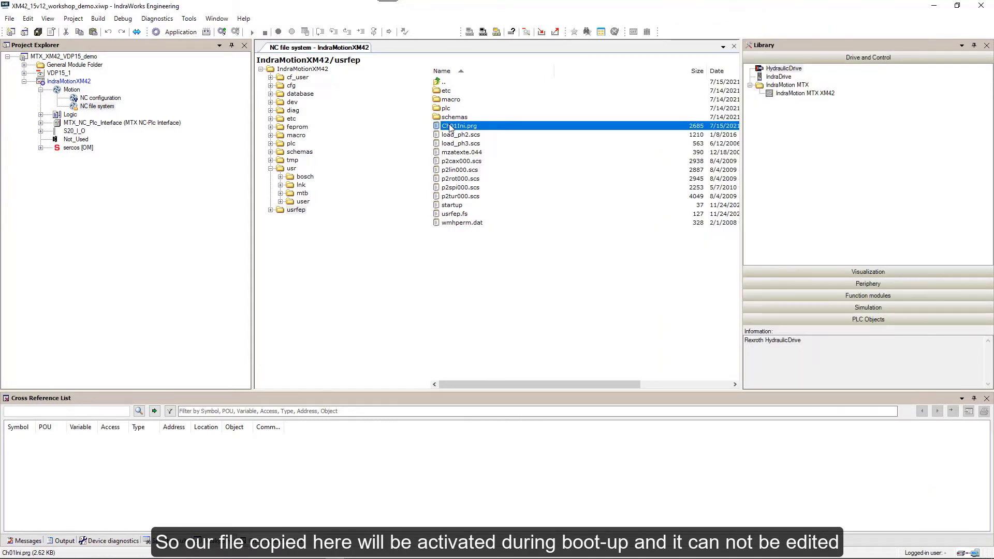
{"action": "double_click", "coordinate": [450, 127]}
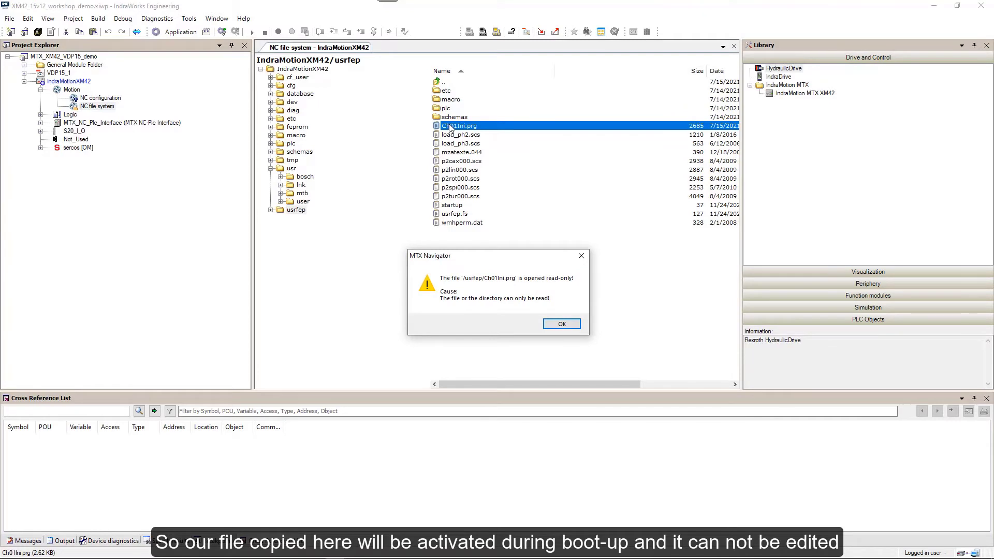
{"action": "left_click", "coordinate": [561, 324]}
Check the file system type in the properties of the cf_user mount directory
{"action": "left_click", "coordinate": [298, 78]}
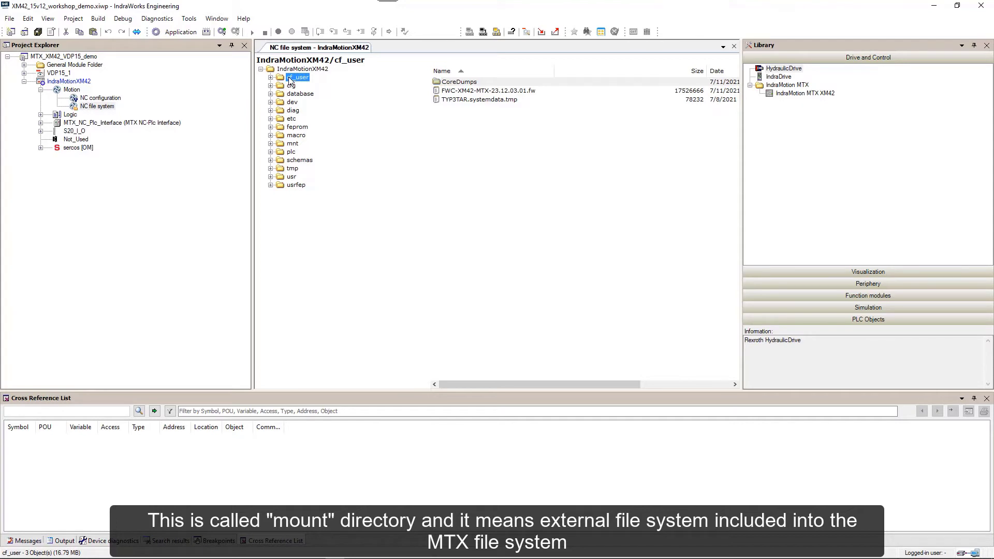
{"action": "right_click", "coordinate": [290, 81]}
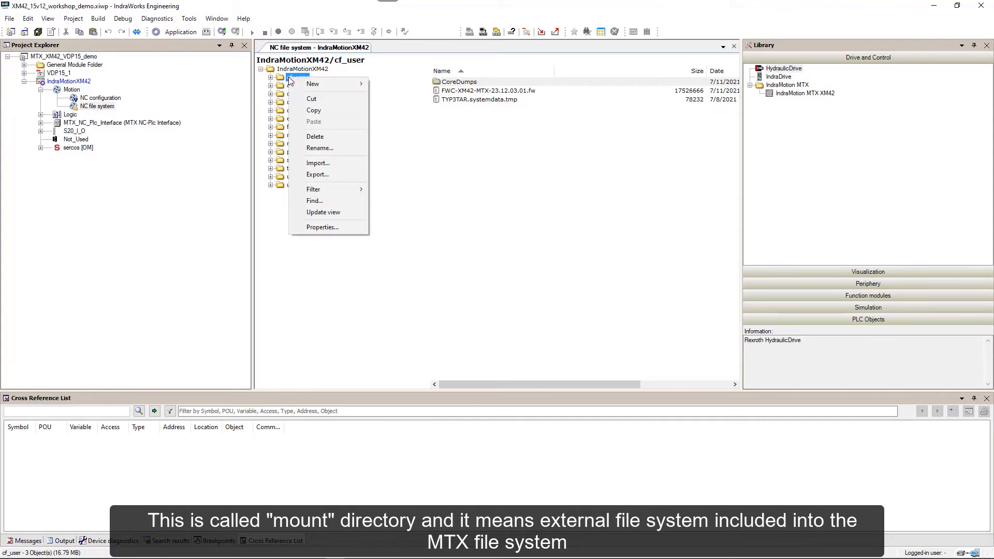
{"action": "left_click", "coordinate": [324, 224]}
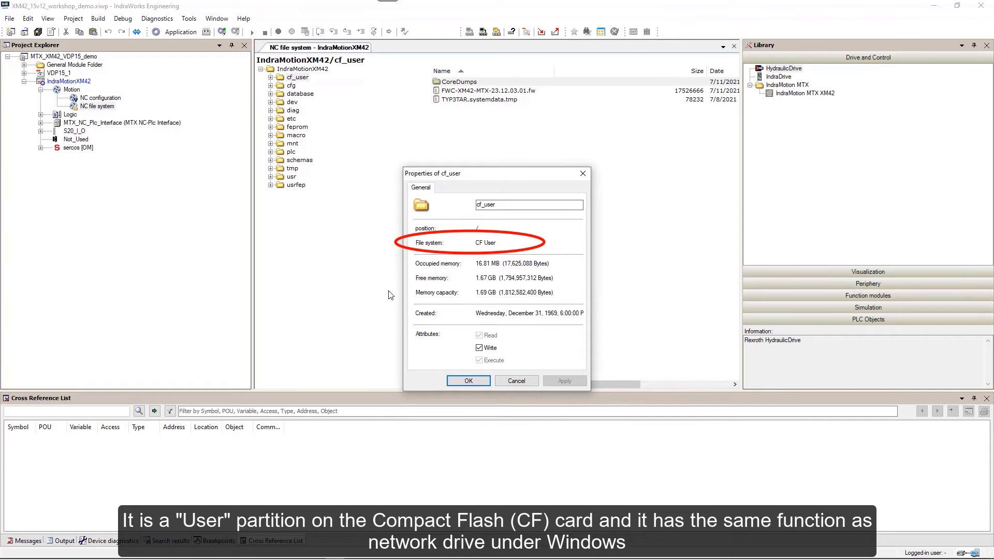
{"action": "left_click", "coordinate": [468, 381]}
In the mount directory configuration of IndraMotionXM42, set the NFS server target address of the /C/mnt entry to 192.168.1.100
{"action": "left_click", "coordinate": [283, 70]}
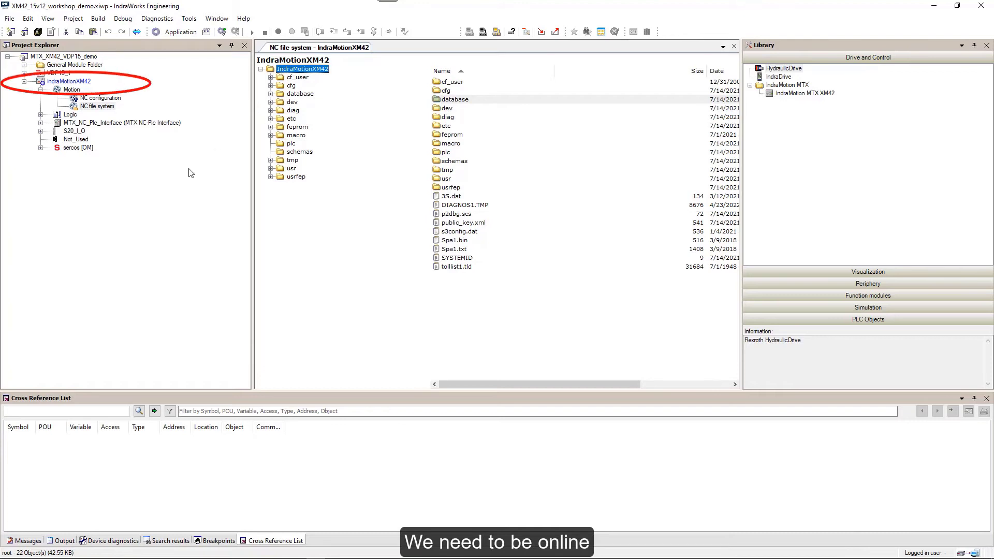
{"action": "mouse_move", "coordinate": [83, 84]}
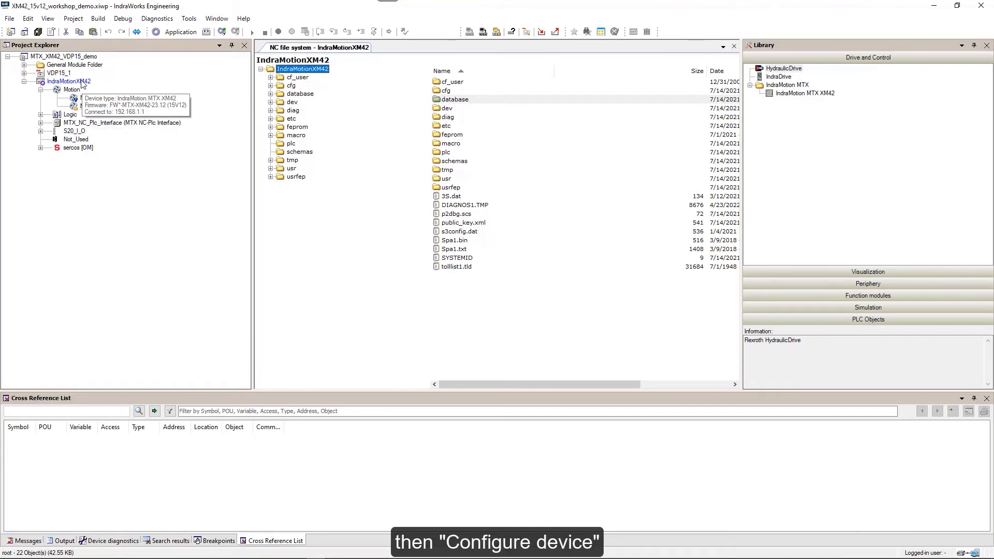
{"action": "right_click", "coordinate": [82, 84]}
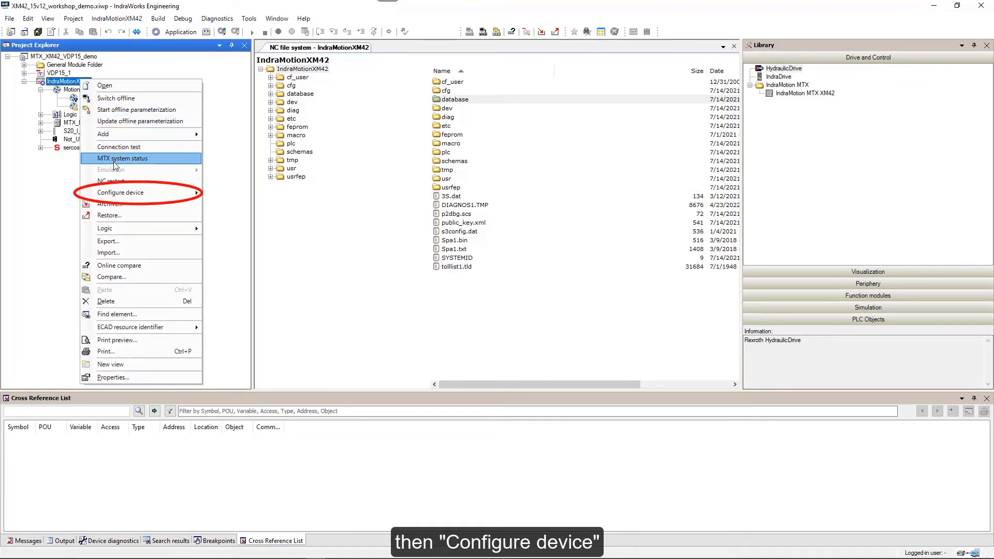
{"action": "mouse_move", "coordinate": [117, 194]}
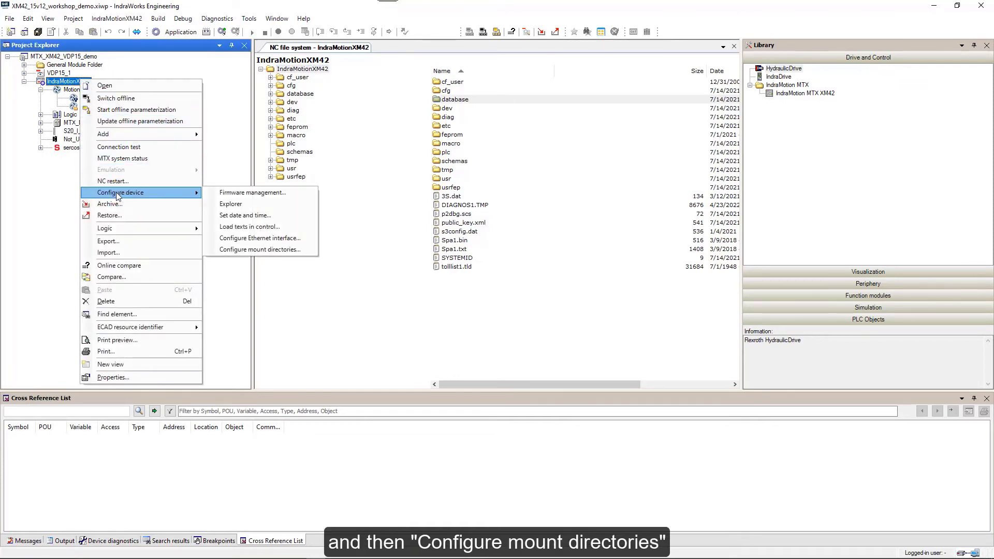
{"action": "left_click", "coordinate": [250, 250]}
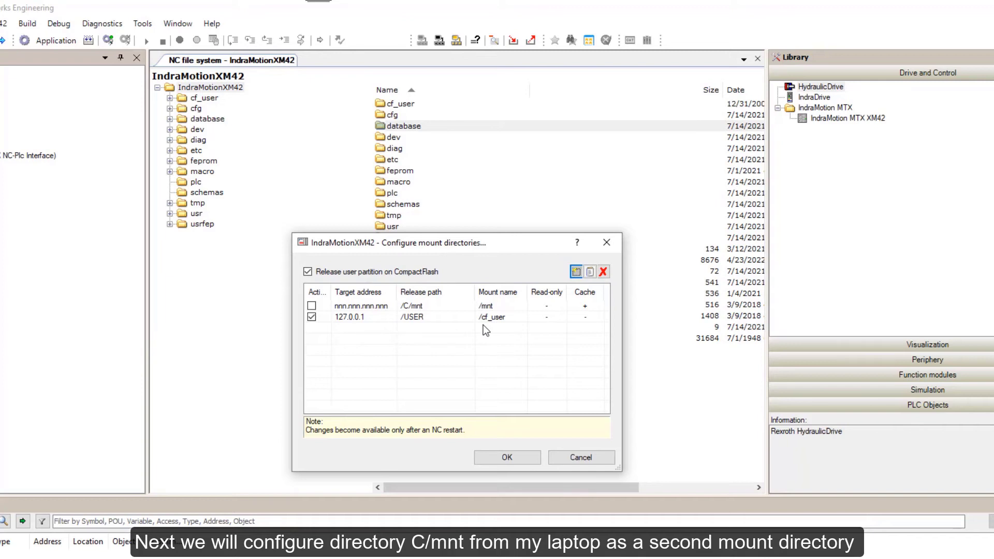
{"action": "left_click", "coordinate": [377, 308]}
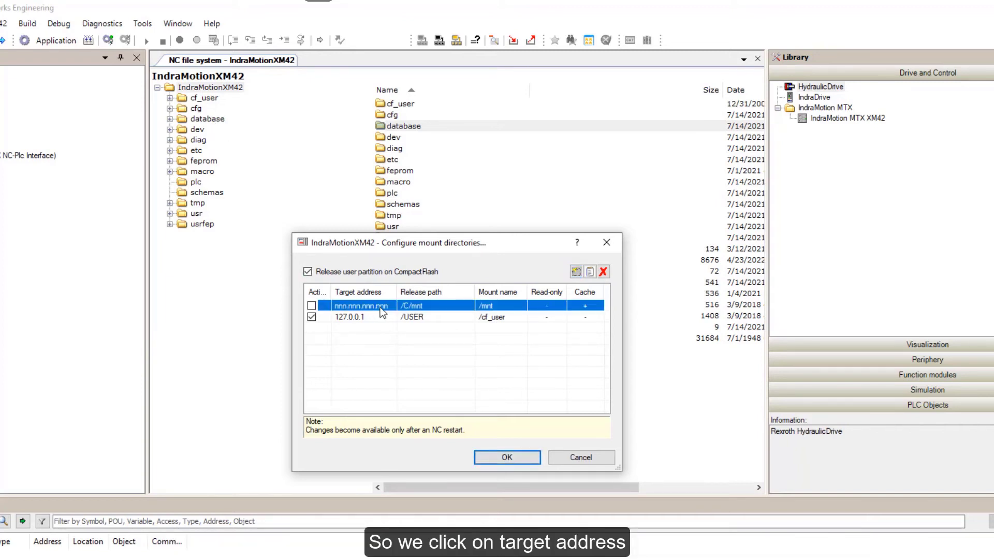
{"action": "double_click", "coordinate": [380, 307]}
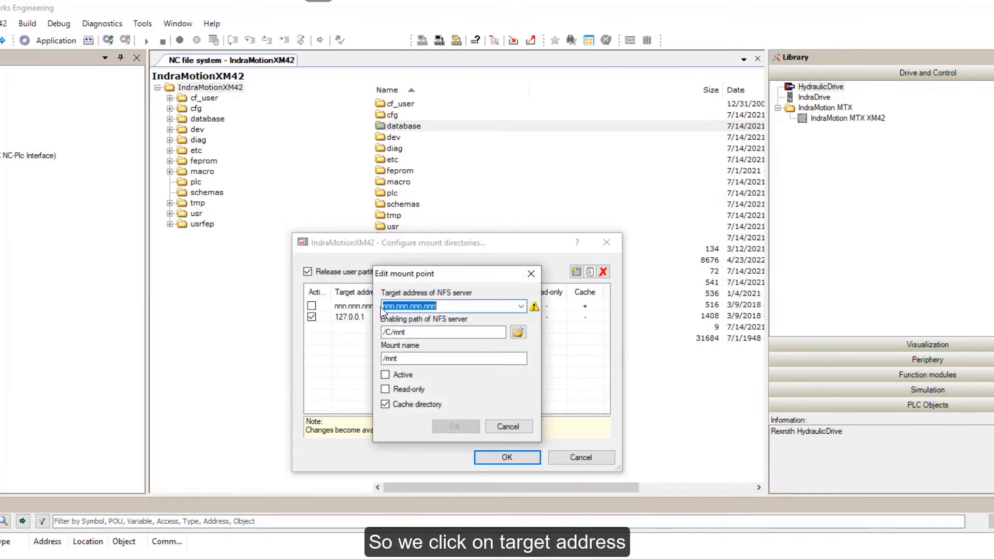
{"action": "left_click", "coordinate": [521, 306]}
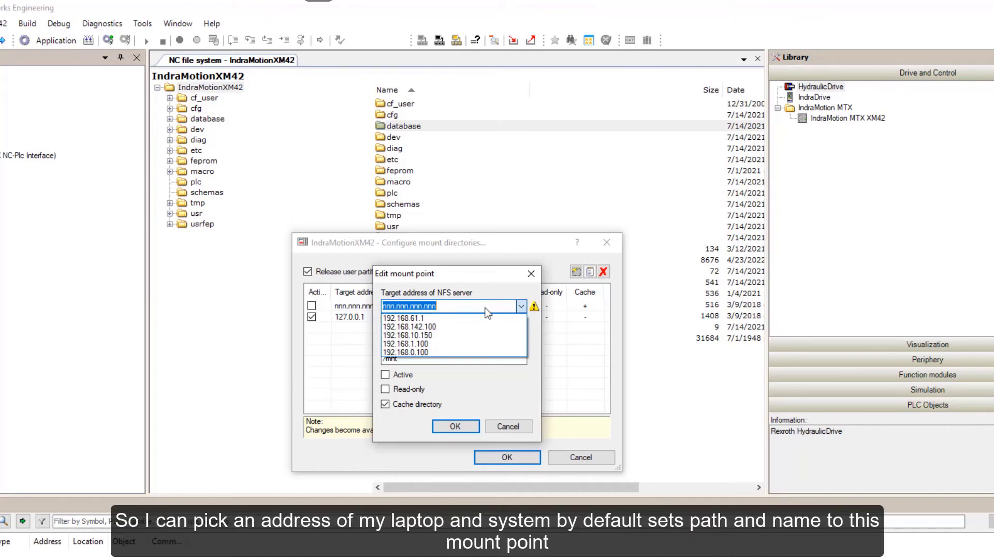
{"action": "left_click", "coordinate": [457, 343]}
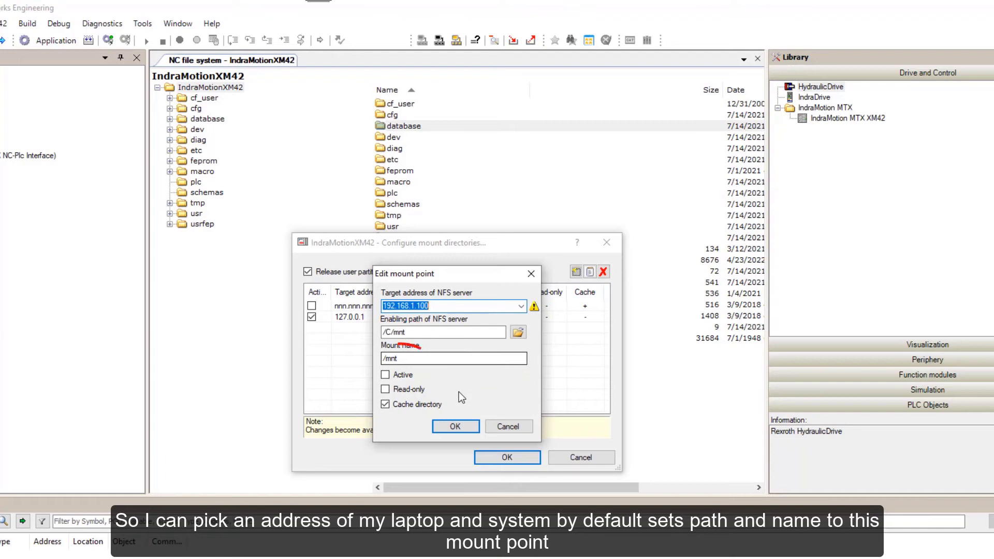
{"action": "left_click", "coordinate": [454, 427]}
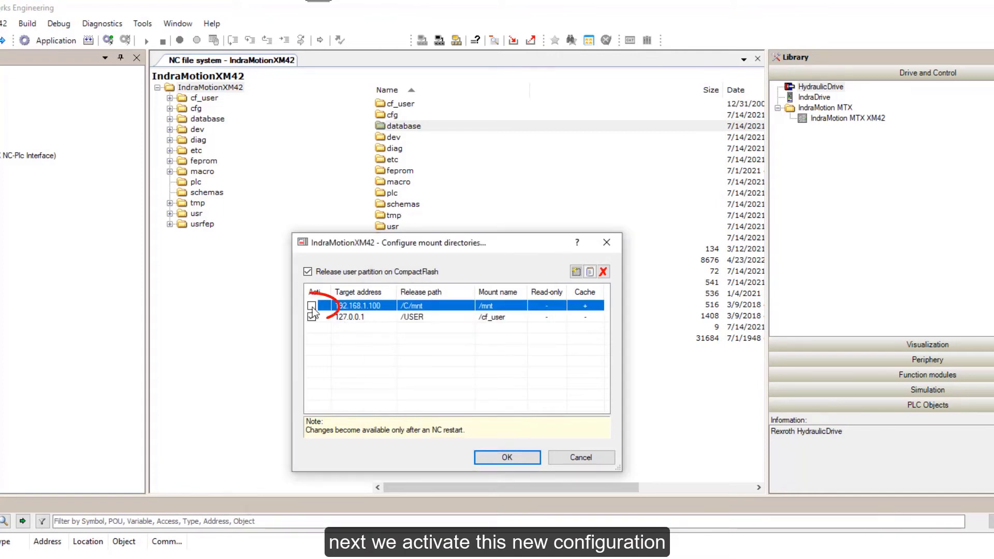
Activate the /mnt mount entry and apply the mount configuration with an immediate NC restart
{"action": "left_click", "coordinate": [311, 306]}
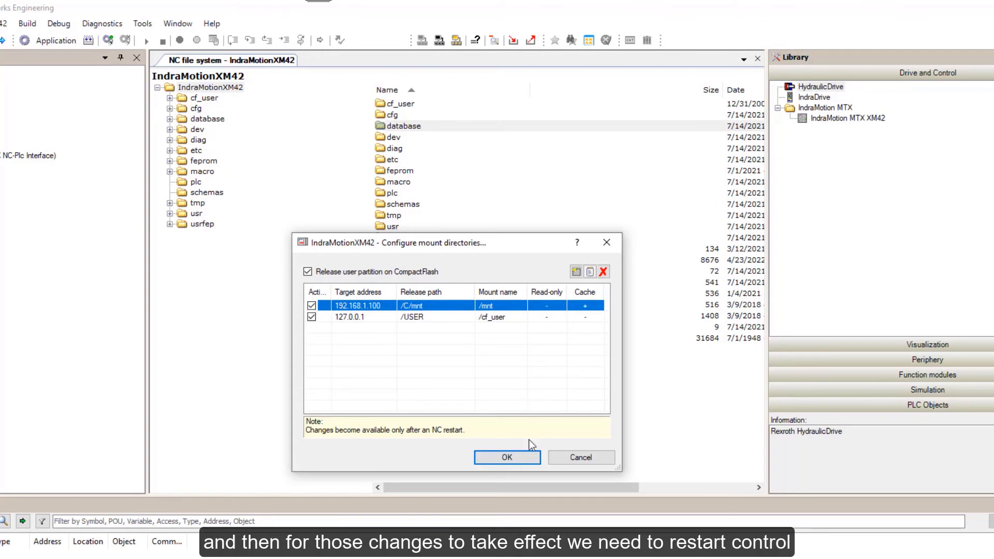
{"action": "left_click", "coordinate": [507, 457]}
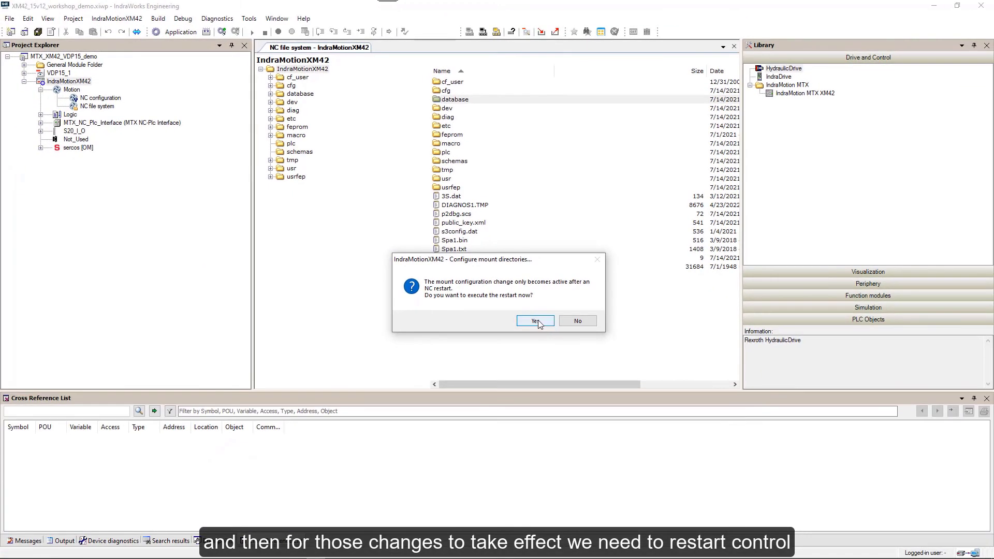
{"action": "left_click", "coordinate": [535, 321]}
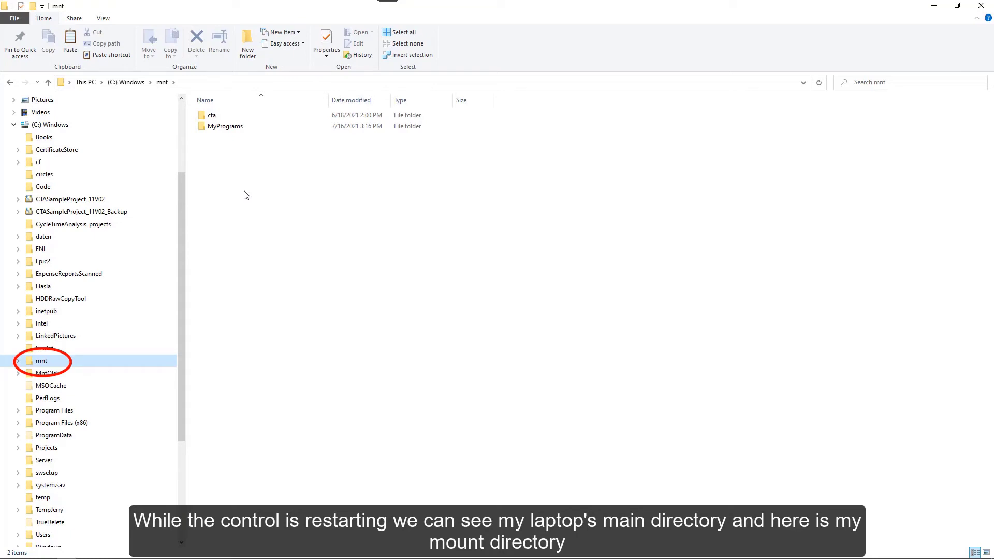
Open the MyPrograms subfolder of the laptop's C:\mnt directory to view its files
{"action": "left_click", "coordinate": [205, 127]}
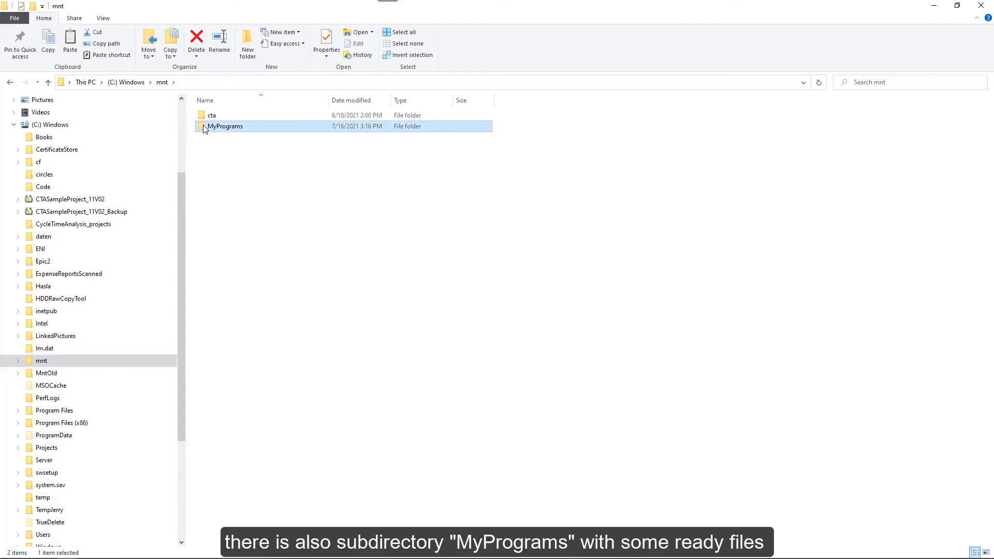
{"action": "double_click", "coordinate": [205, 128]}
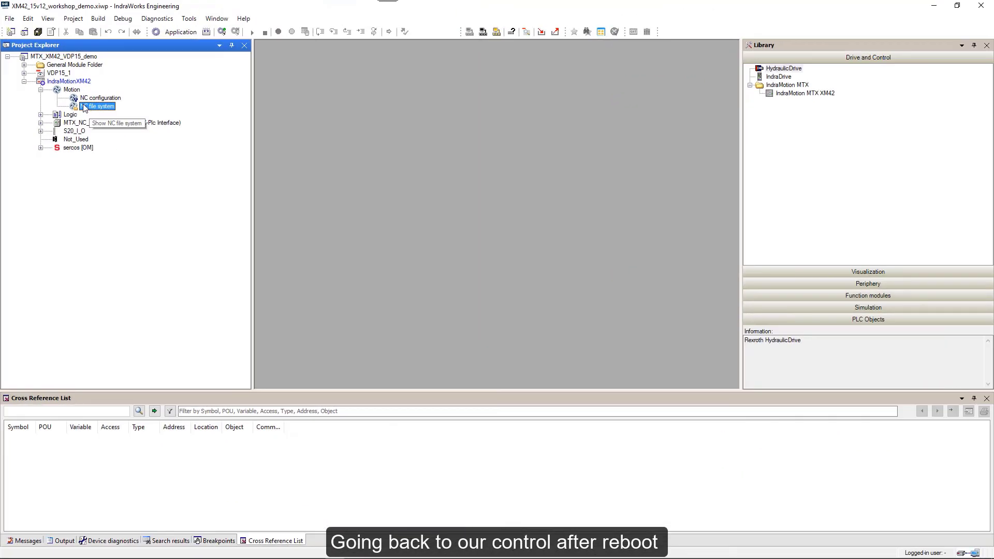
Open the NC file system of IndraMotionXM42 and check the file system type in the mnt directory's properties
{"action": "double_click", "coordinate": [85, 106]}
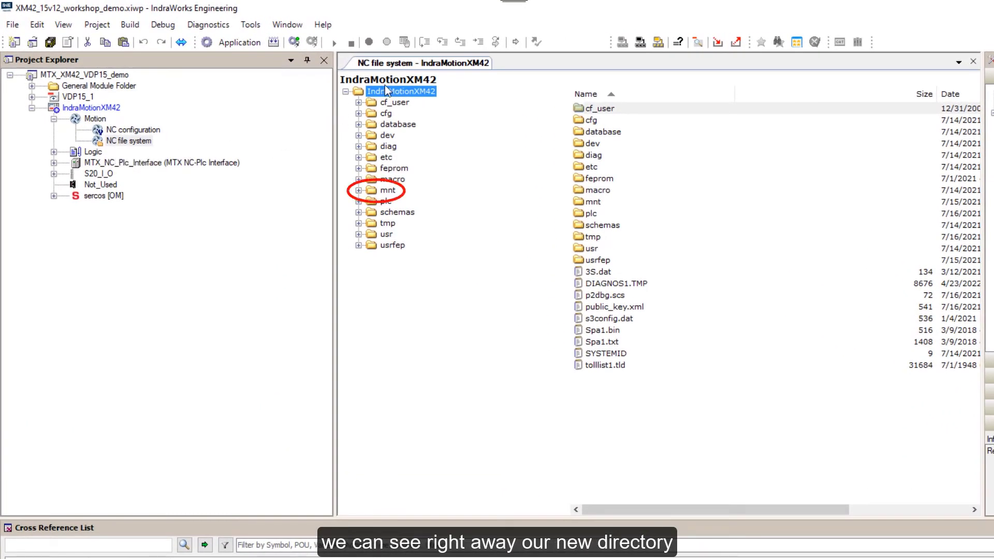
{"action": "left_click", "coordinate": [378, 190]}
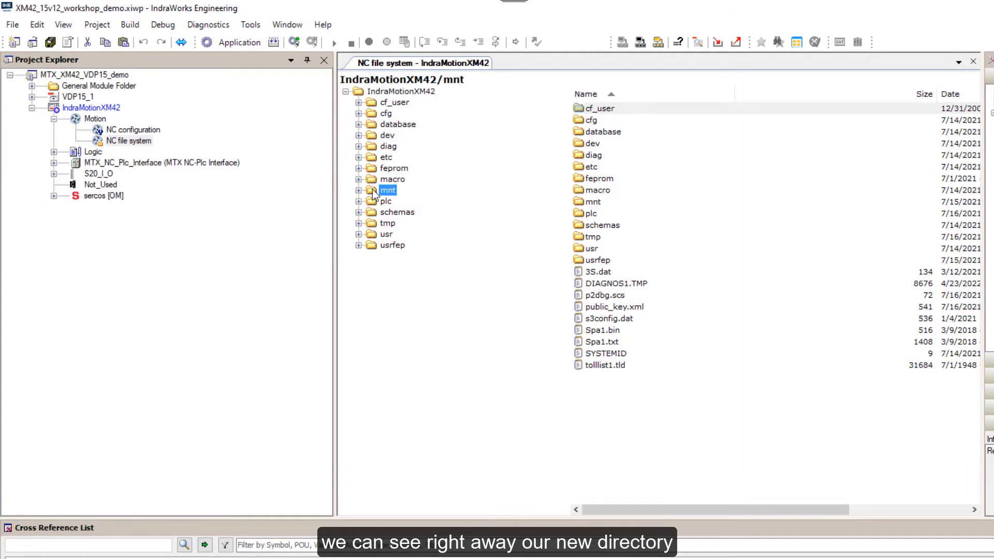
{"action": "right_click", "coordinate": [374, 191]}
{"action": "left_click", "coordinate": [416, 388]}
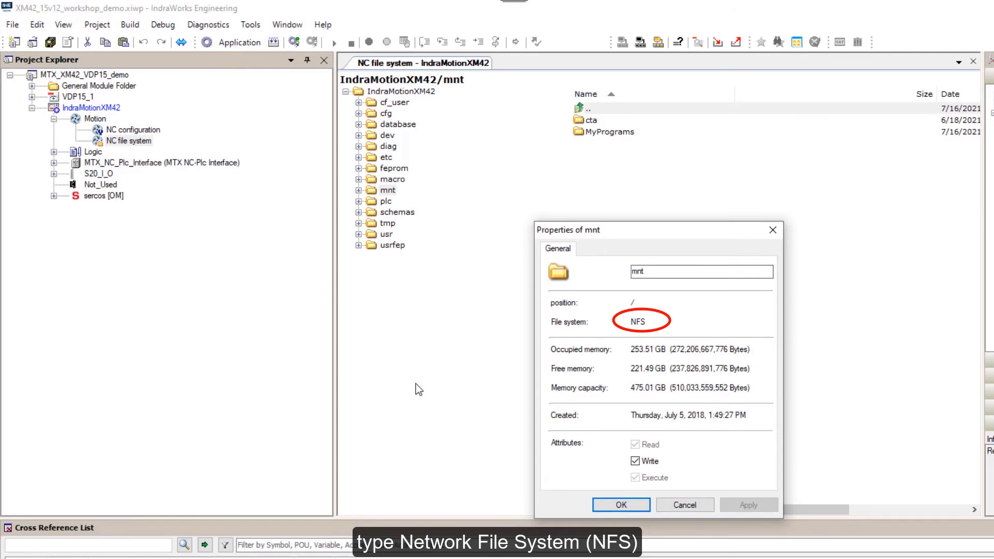
{"action": "left_click", "coordinate": [623, 505]}
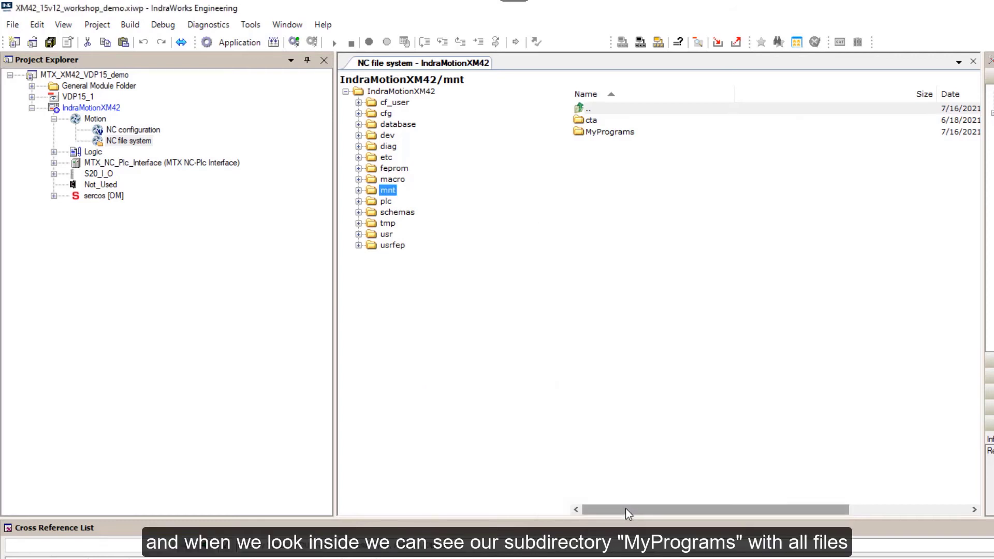
View the files of the MyPrograms subdirectory in mnt, and collapse mnt again
{"action": "left_click", "coordinate": [359, 191]}
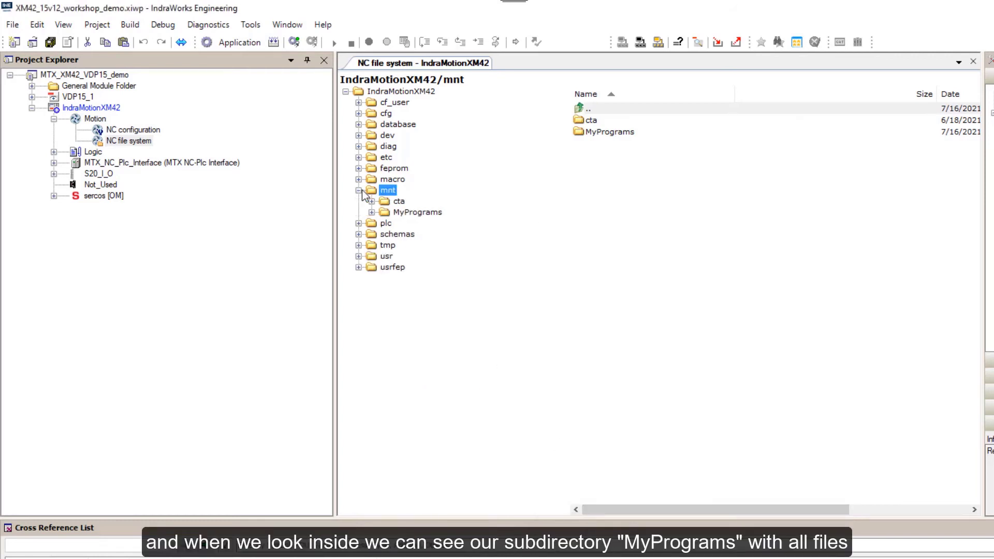
{"action": "left_click", "coordinate": [386, 217]}
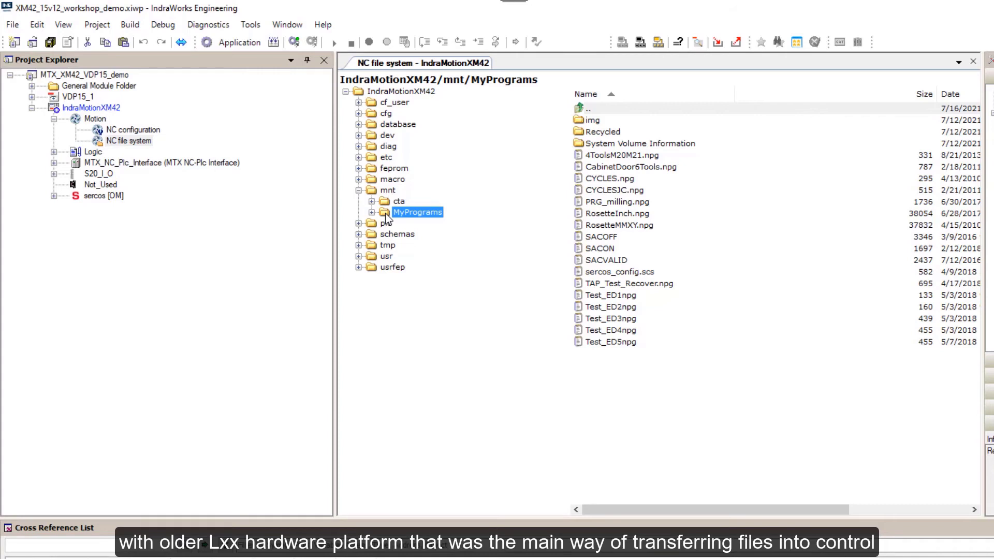
{"action": "left_click", "coordinate": [359, 191]}
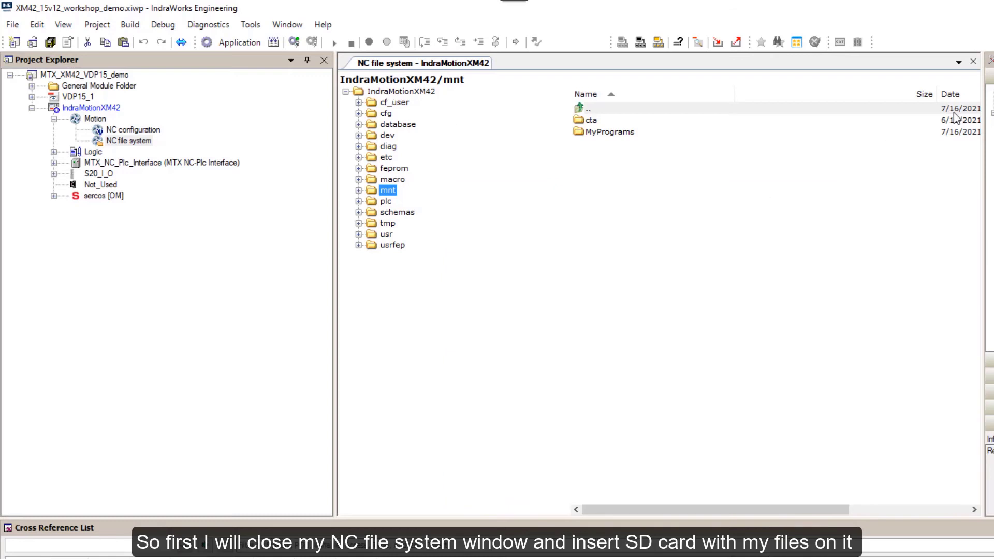
Close and reopen the NC file system, and check the file system type in the sdcard directory's properties
{"action": "left_click", "coordinate": [973, 62]}
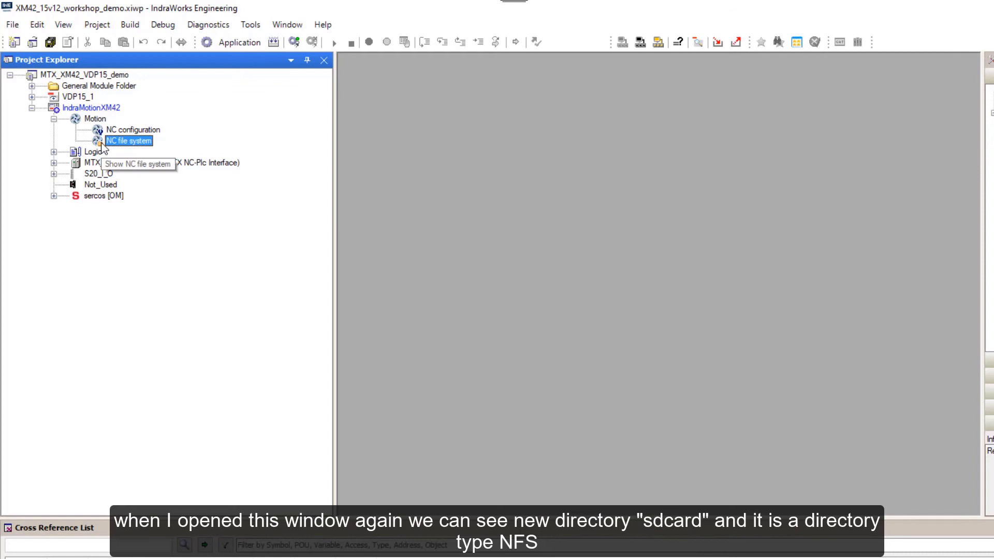
{"action": "double_click", "coordinate": [101, 143]}
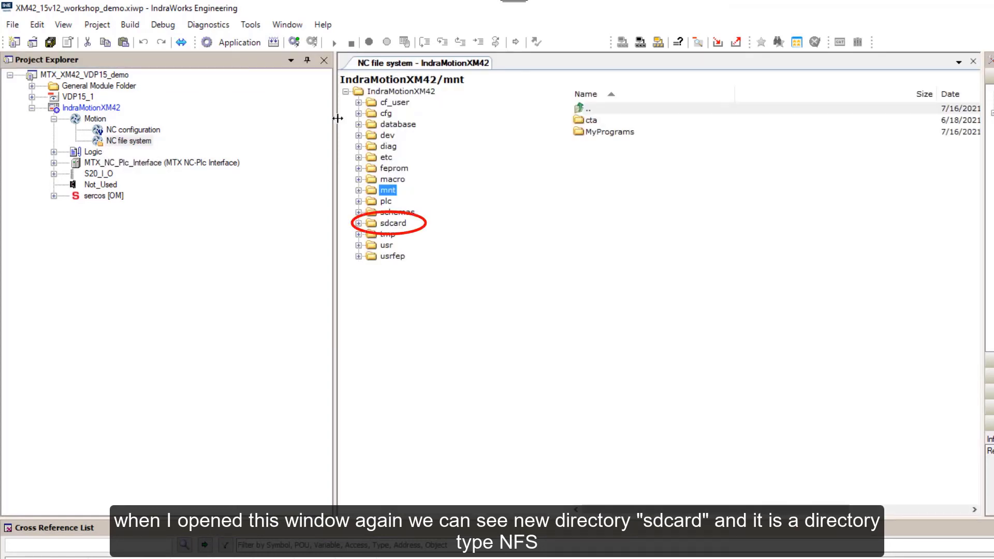
{"action": "right_click", "coordinate": [391, 223]}
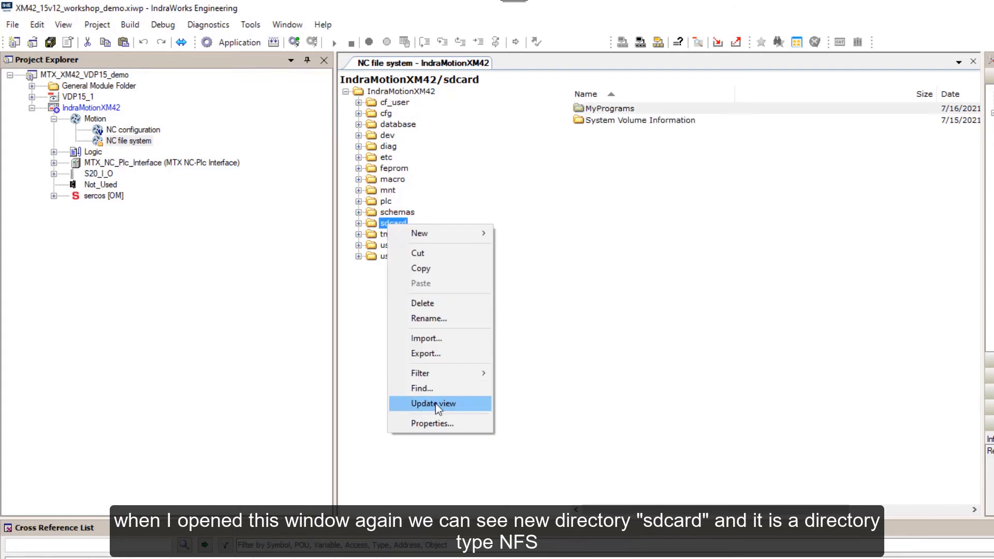
{"action": "left_click", "coordinate": [438, 424]}
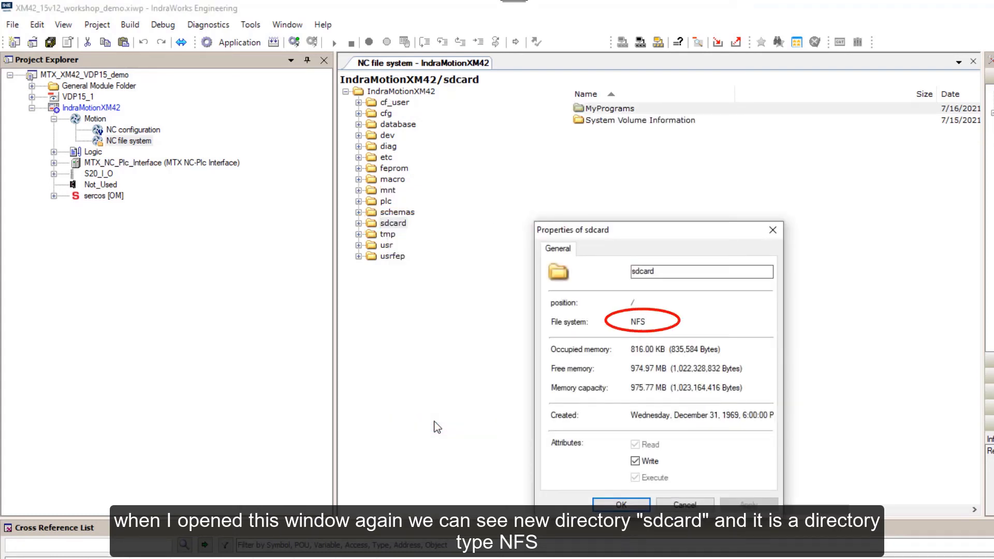
{"action": "left_click", "coordinate": [617, 506]}
View the files of the MyPrograms subdirectory in sdcard, and collapse sdcard again
{"action": "left_click", "coordinate": [358, 223]}
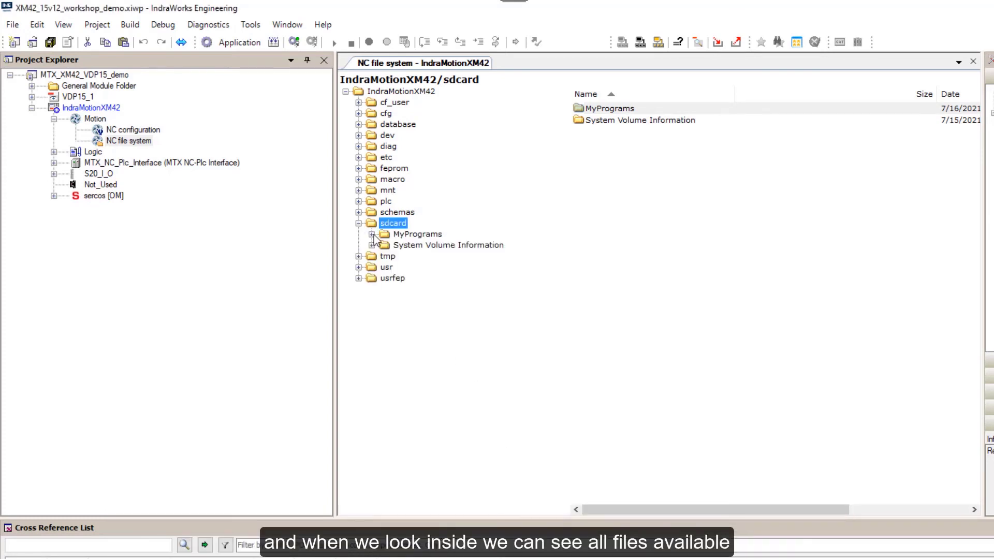
{"action": "left_click", "coordinate": [414, 234]}
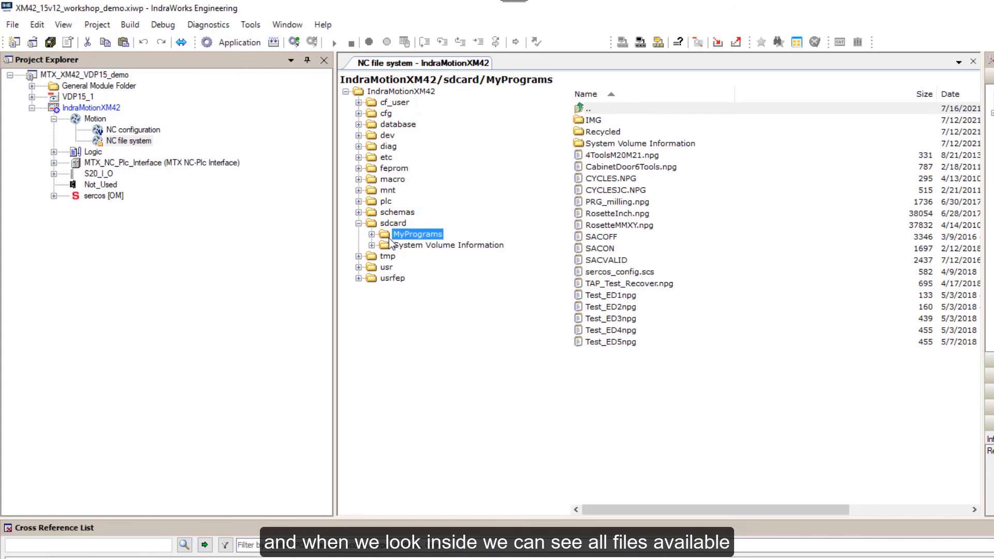
{"action": "left_click", "coordinate": [358, 223]}
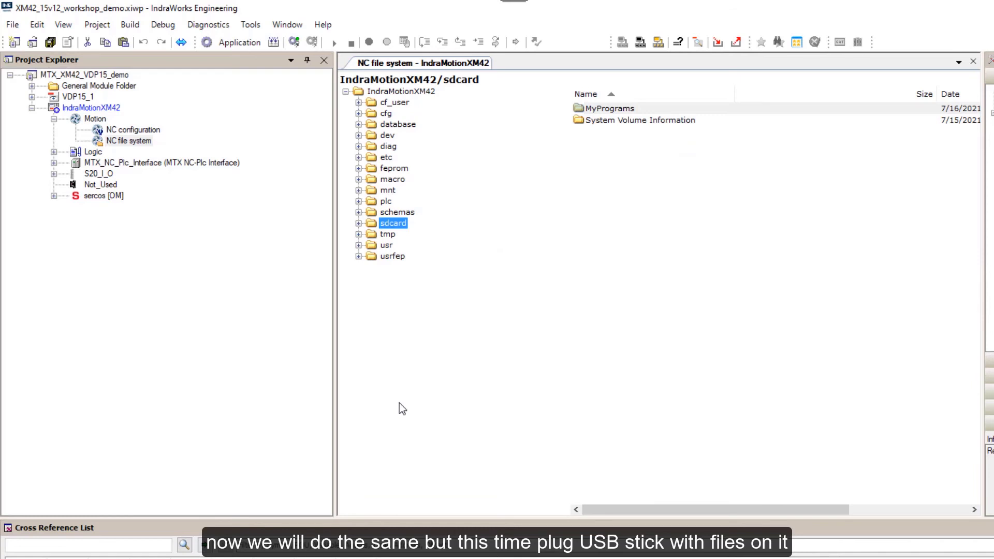
Reopen the NC file system to check the file system type of the usb directory, and view the files in its MyPrograms subdirectory
{"action": "left_click", "coordinate": [973, 62]}
{"action": "double_click", "coordinate": [106, 142]}
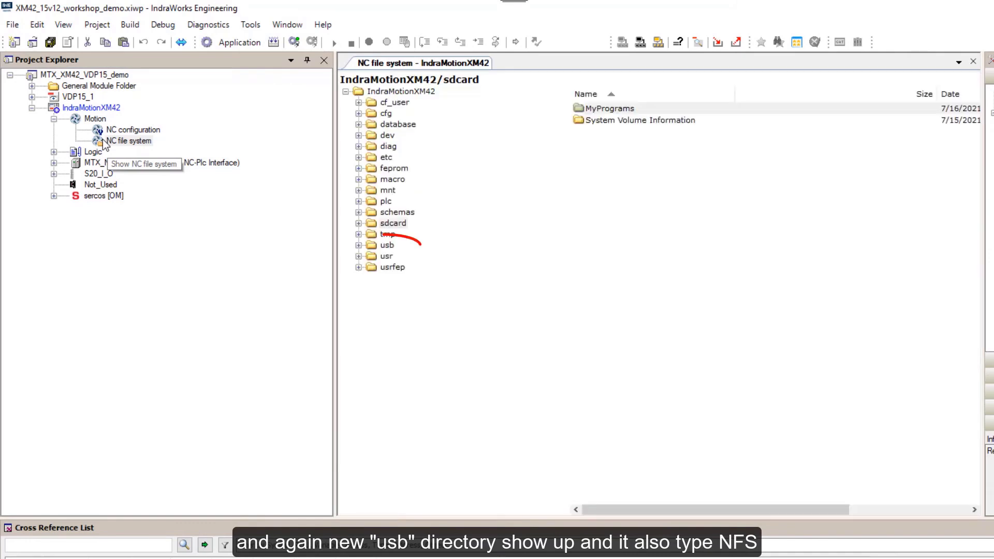
{"action": "right_click", "coordinate": [389, 249]}
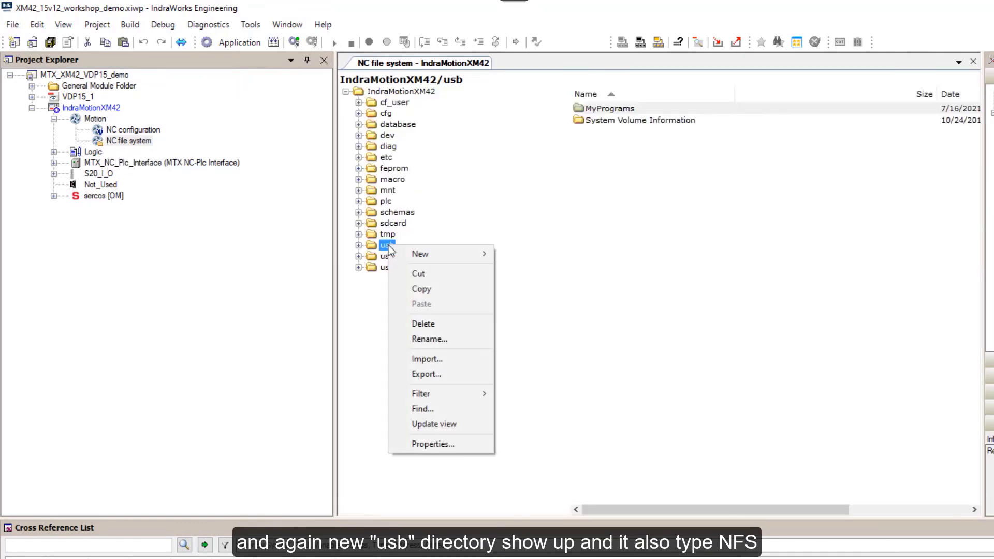
{"action": "left_click", "coordinate": [414, 446]}
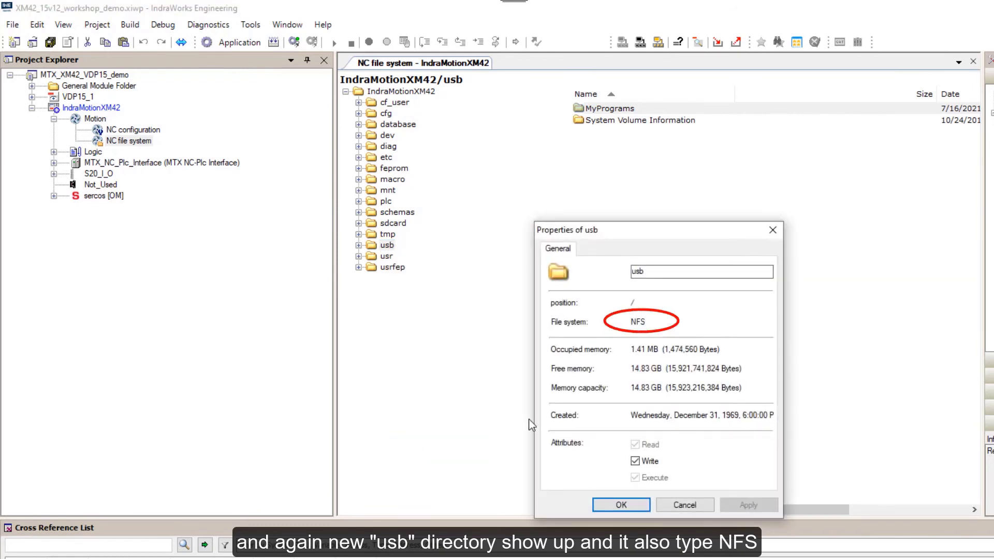
{"action": "left_click", "coordinate": [621, 503]}
{"action": "left_click", "coordinate": [359, 245]}
{"action": "left_click", "coordinate": [387, 256]}
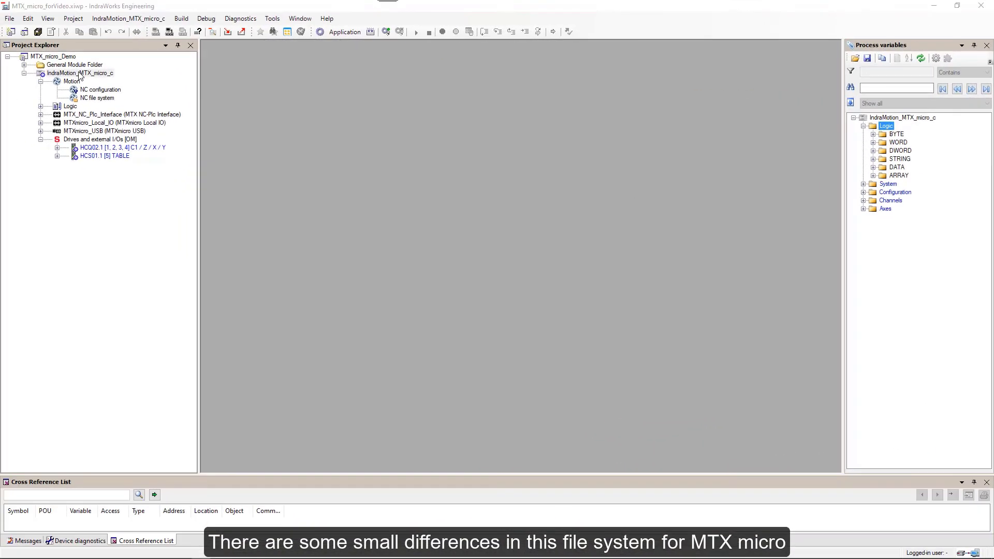
Open the NC file system of the IndraMotion_MTX_micro_c device
{"action": "left_click", "coordinate": [81, 74]}
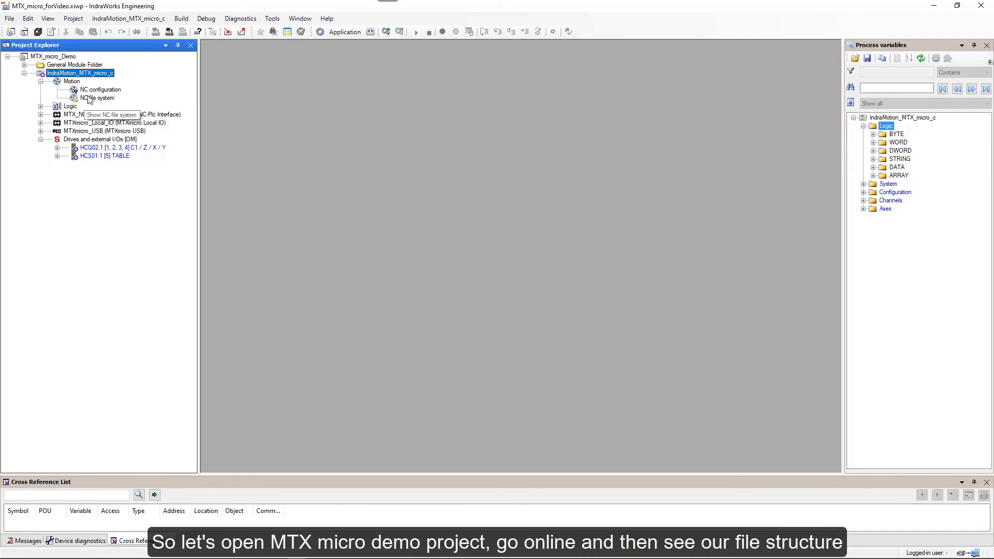
{"action": "left_click", "coordinate": [89, 98]}
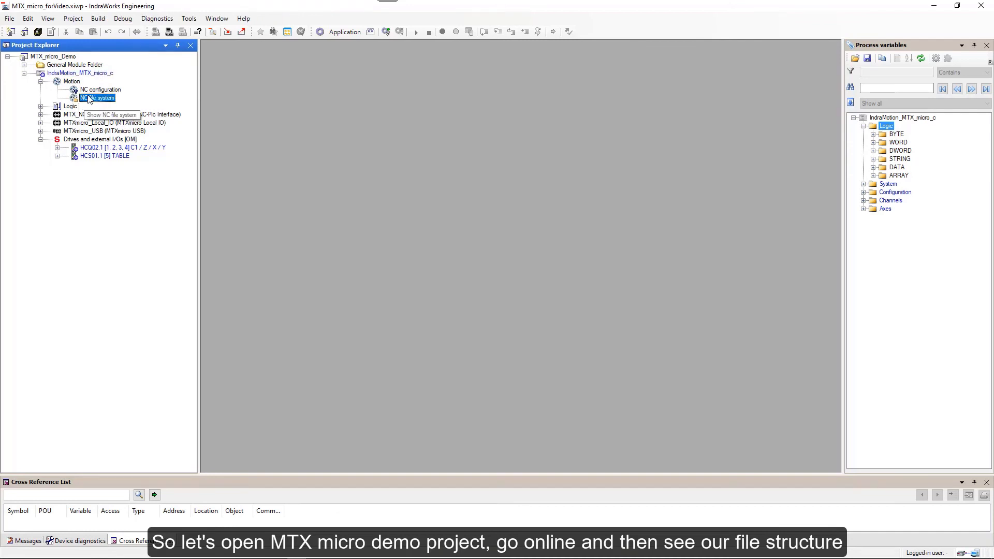
{"action": "double_click", "coordinate": [89, 98]}
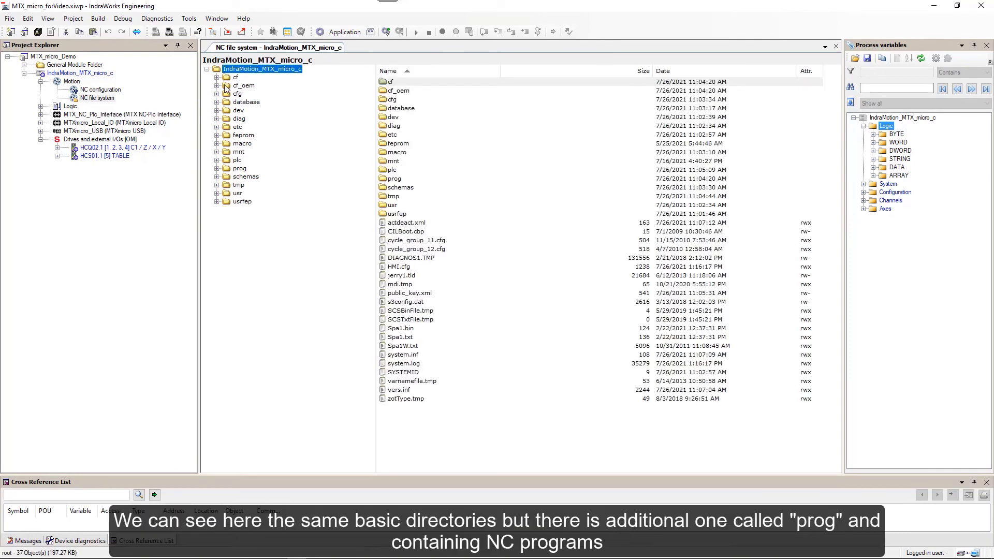
View the NC programs in the prog directory and expand prog and cf to compare their contents
{"action": "left_click", "coordinate": [225, 170]}
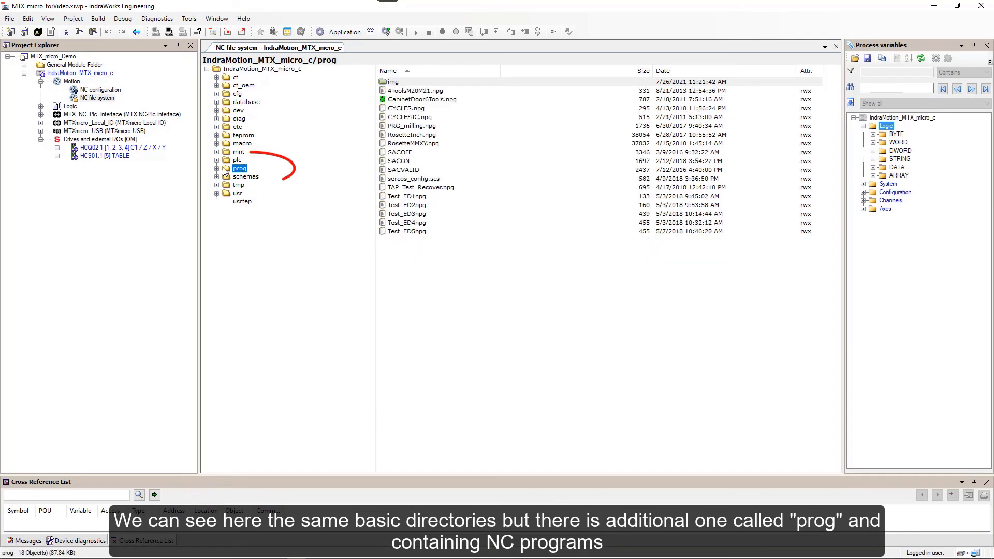
{"action": "left_click", "coordinate": [217, 169]}
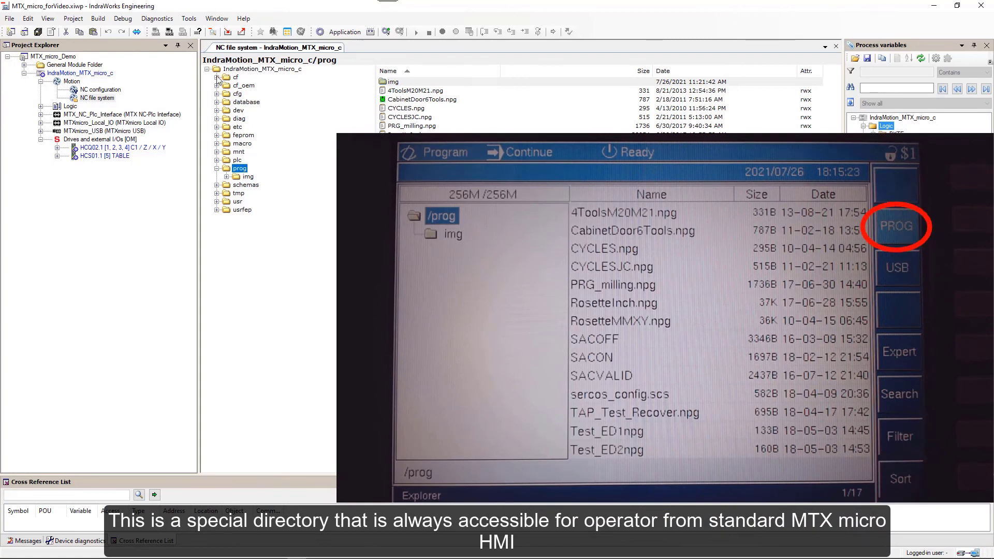
{"action": "left_click", "coordinate": [216, 77]}
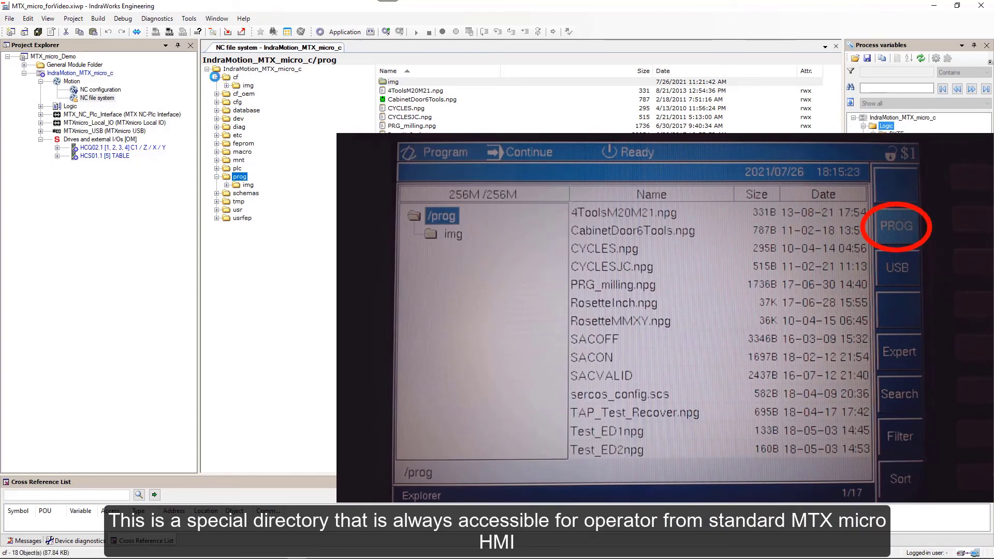
{"action": "left_click", "coordinate": [228, 78]}
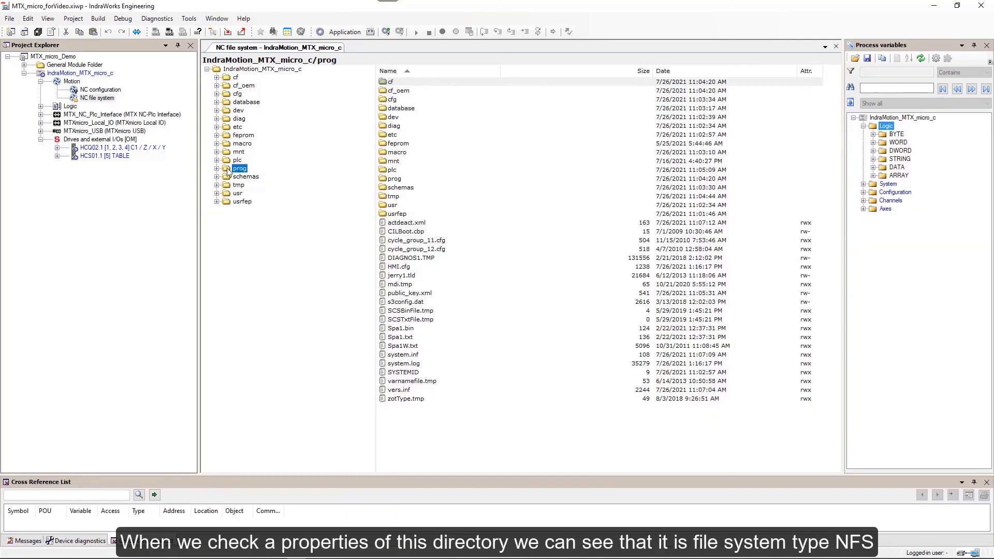
Check the file system type in the prog directory's properties, and close the properties
{"action": "left_click", "coordinate": [235, 168]}
{"action": "right_click", "coordinate": [230, 169]}
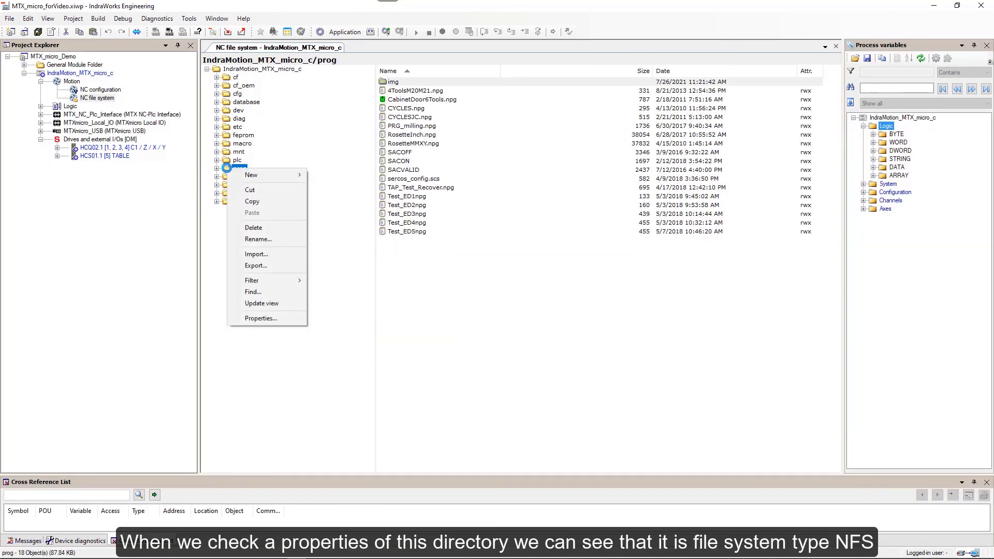
{"action": "left_click", "coordinate": [246, 318]}
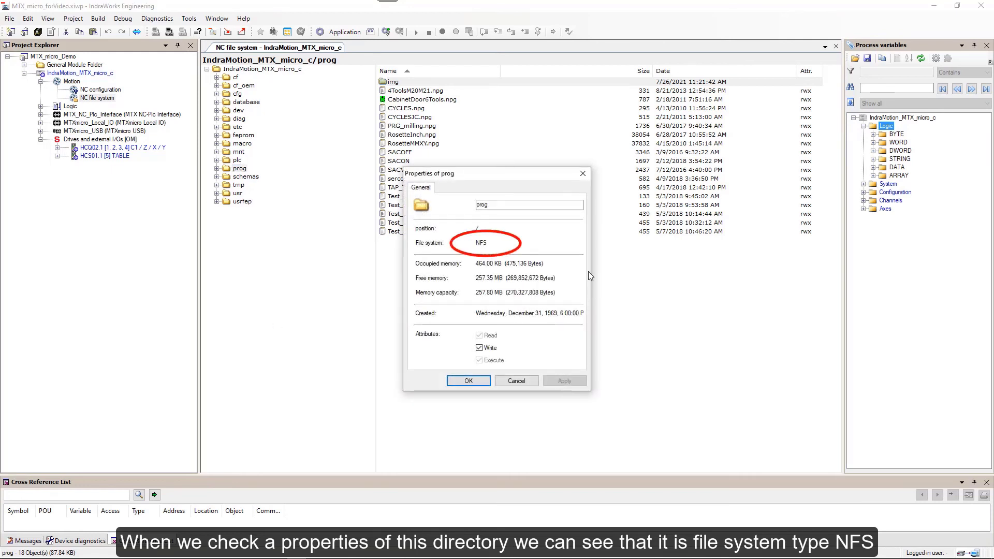
{"action": "left_click", "coordinate": [468, 381]}
View the files of the cf directory and check its properties
{"action": "left_click", "coordinate": [225, 76]}
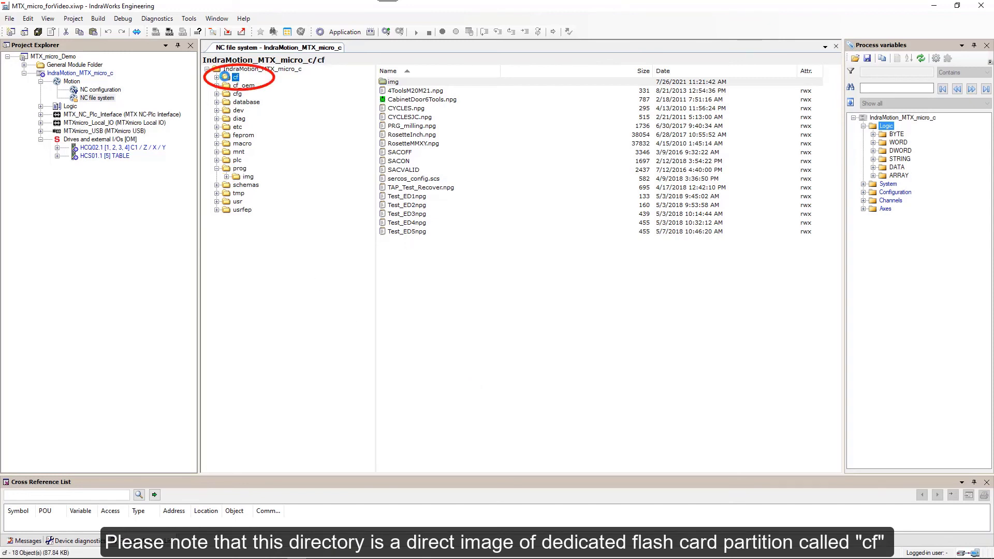
{"action": "right_click", "coordinate": [225, 77]}
{"action": "left_click", "coordinate": [245, 222]}
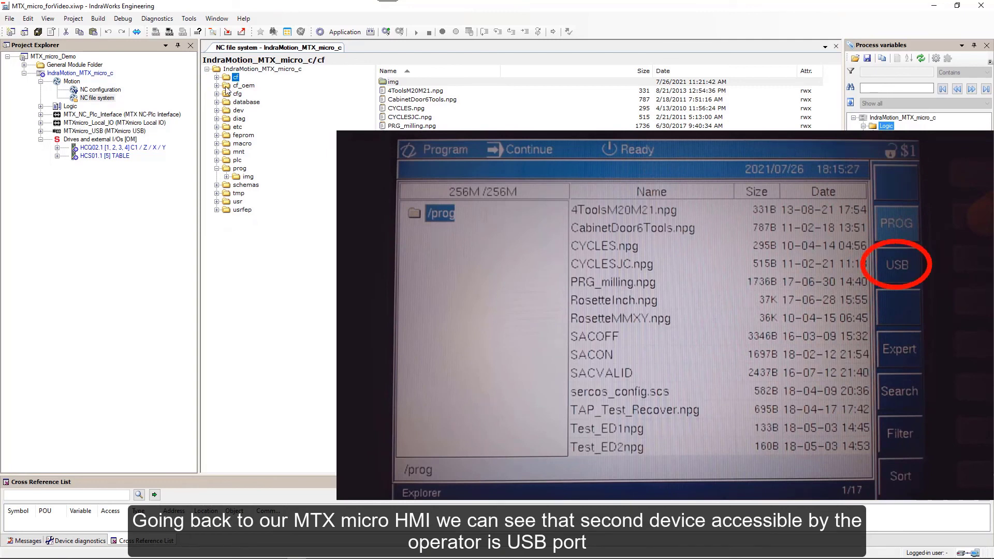
View the contents of cf_oem, return to the cf directory, and collapse prog
{"action": "left_click", "coordinate": [225, 87]}
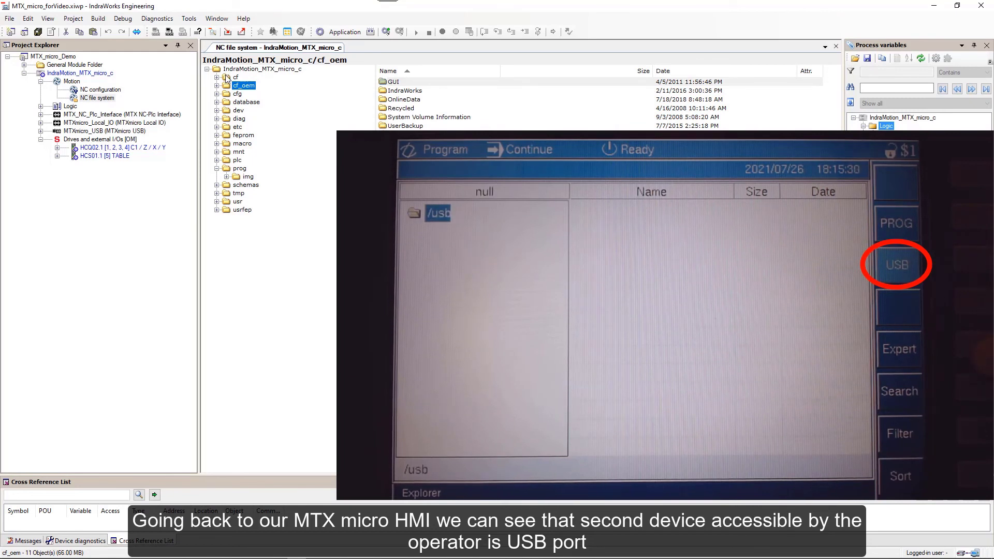
{"action": "left_click", "coordinate": [227, 77]}
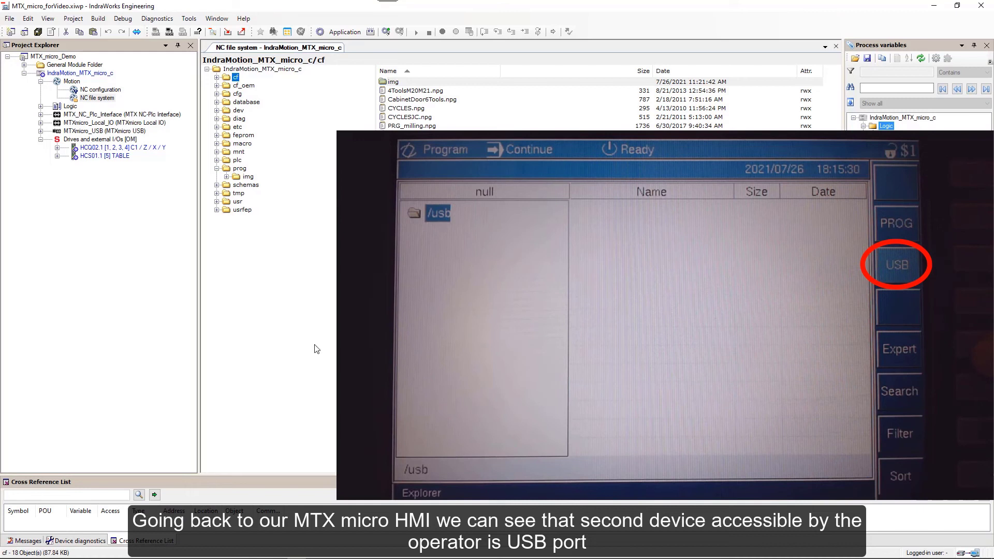
{"action": "left_click", "coordinate": [217, 168]}
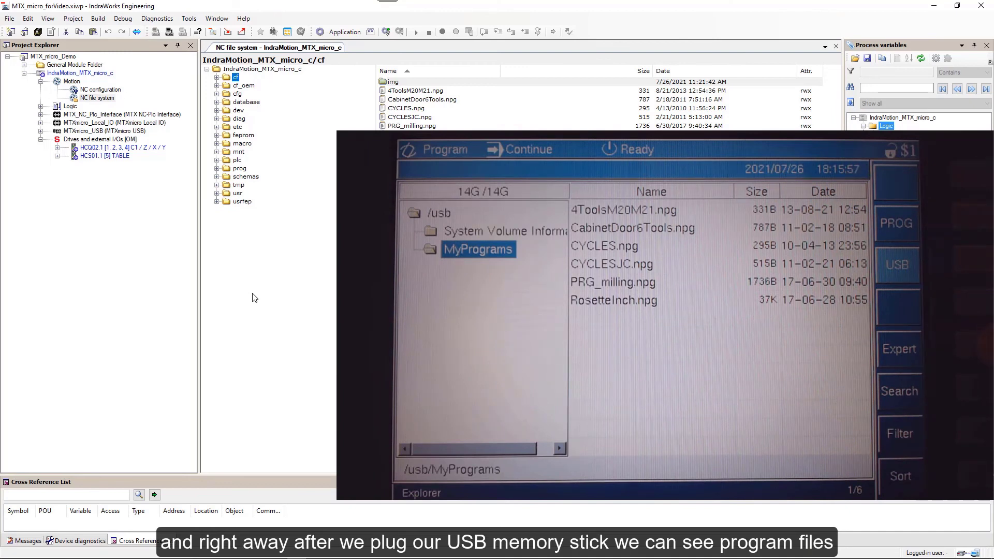
Reopen the NC file system to refresh its directories, and view the contents of the usb directory
{"action": "double_click", "coordinate": [82, 98]}
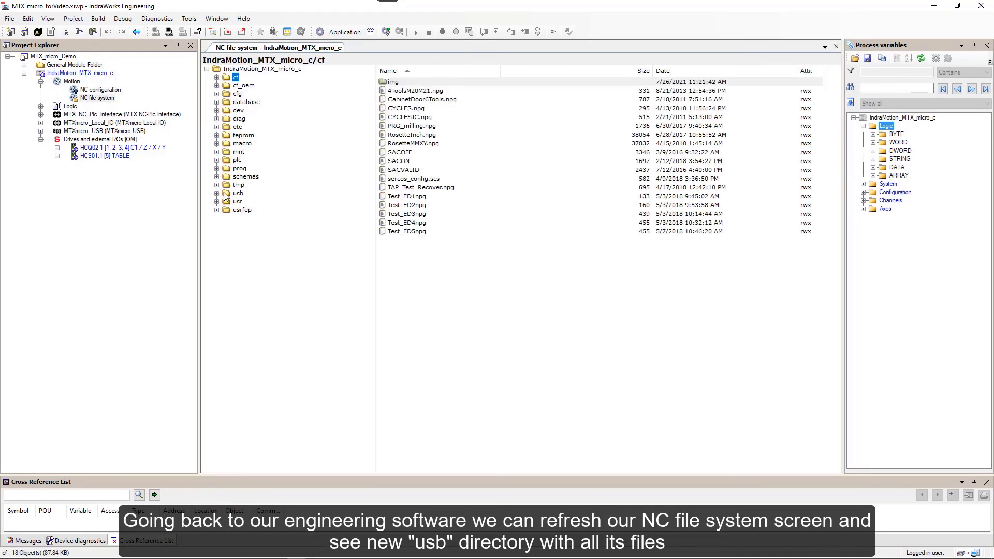
{"action": "left_click", "coordinate": [227, 193]}
{"action": "left_click", "coordinate": [237, 201]}
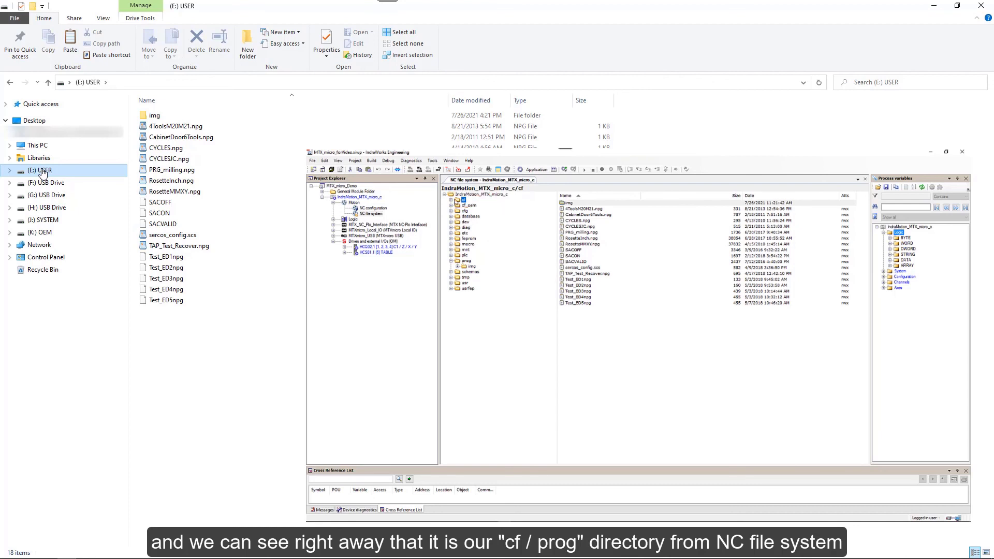
View the contents of the flash card's OEM partition (K:) in File Explorer
{"action": "left_click", "coordinate": [44, 232]}
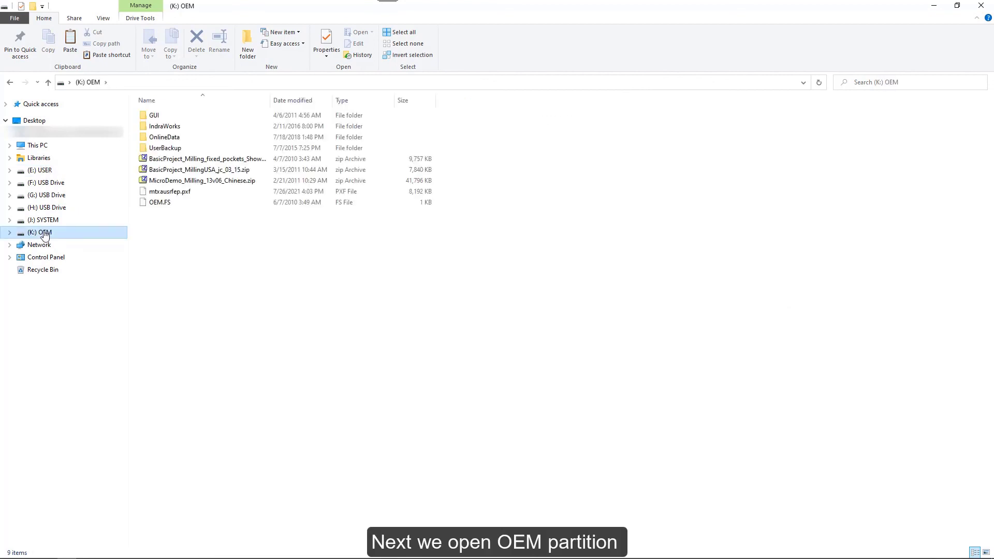